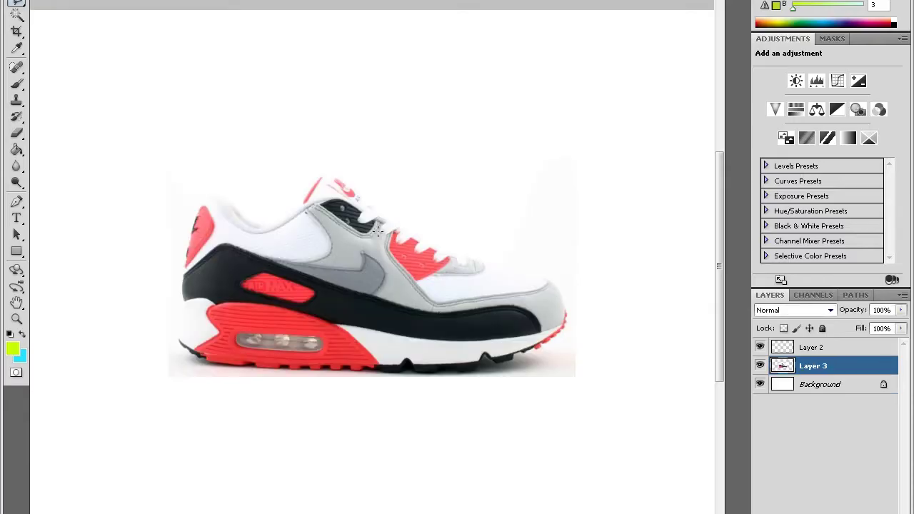
Trace the black midsole band's top edge from heel toward the toe with the Pen tool
key(p)
scroll(330, 392, up, 3)
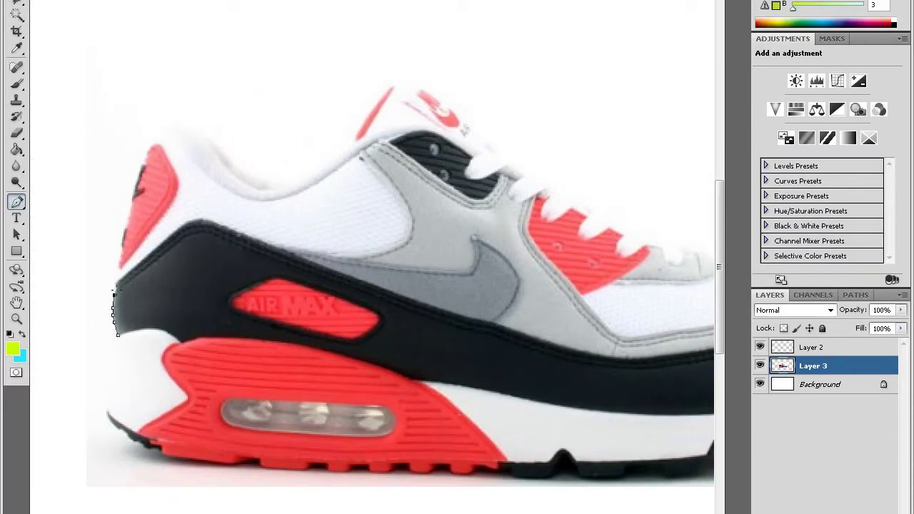
click(159, 243)
click(184, 222)
drag(215, 222, 284, 248)
drag(484, 323, 529, 335)
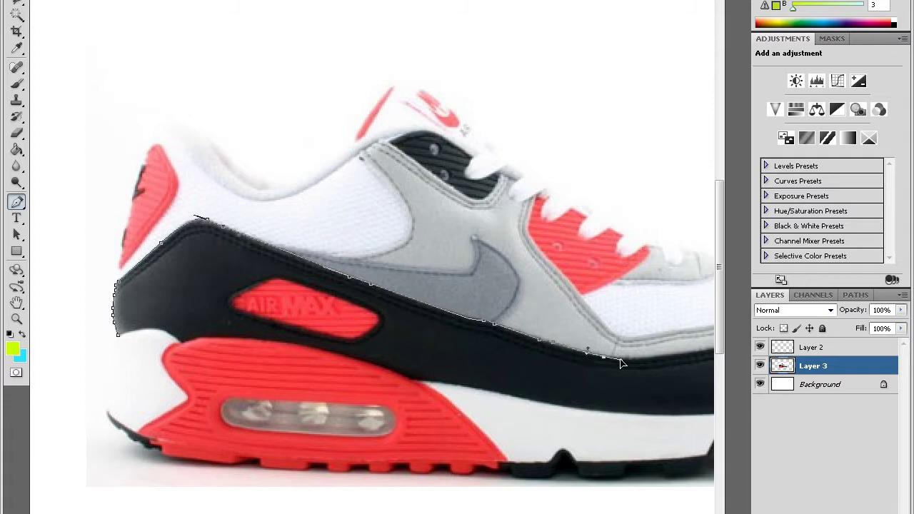
drag(648, 359, 684, 359)
scroll(698, 353, right, 10)
drag(424, 348, 450, 355)
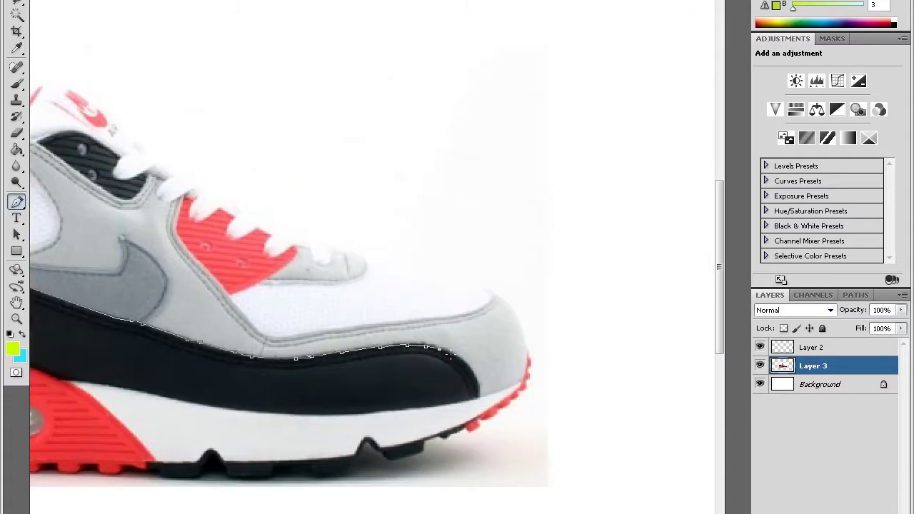
drag(476, 397, 474, 437)
Redo the toe curve and trace the band's lower edge back to close the path
key(ctrl+z)
drag(446, 398, 432, 412)
scroll(390, 404, left, 3)
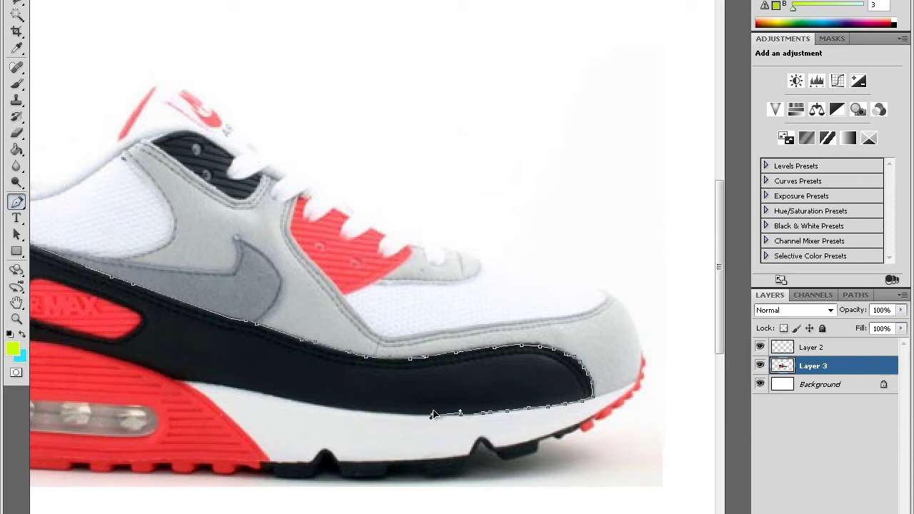
drag(394, 415, 383, 408)
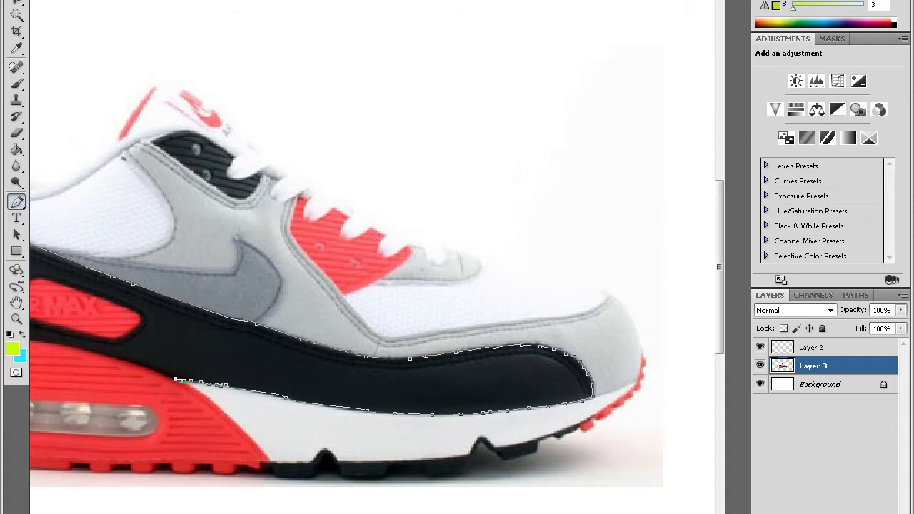
scroll(175, 379, left, 5)
click(307, 357)
click(253, 344)
click(208, 337)
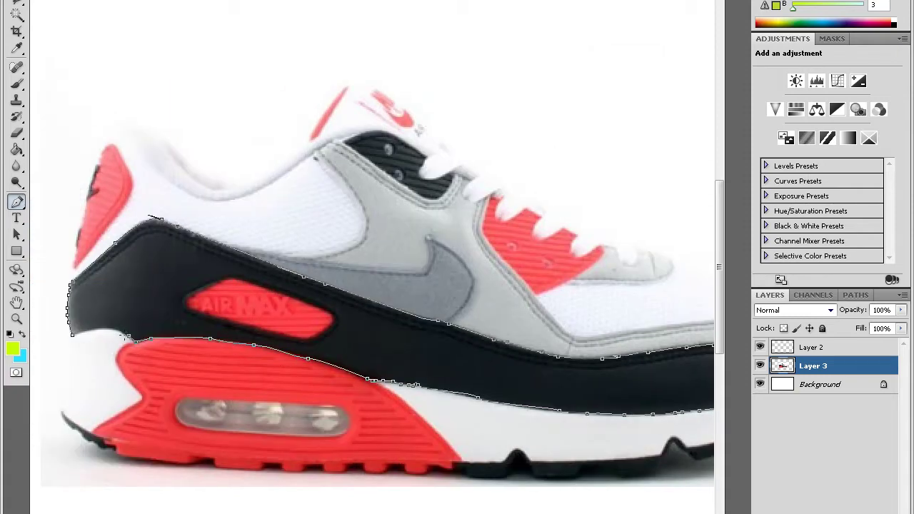
Turn the band path into a selection and outline the AIR MAX logo's lower edge
right_click(159, 288)
click(206, 350)
click(525, 105)
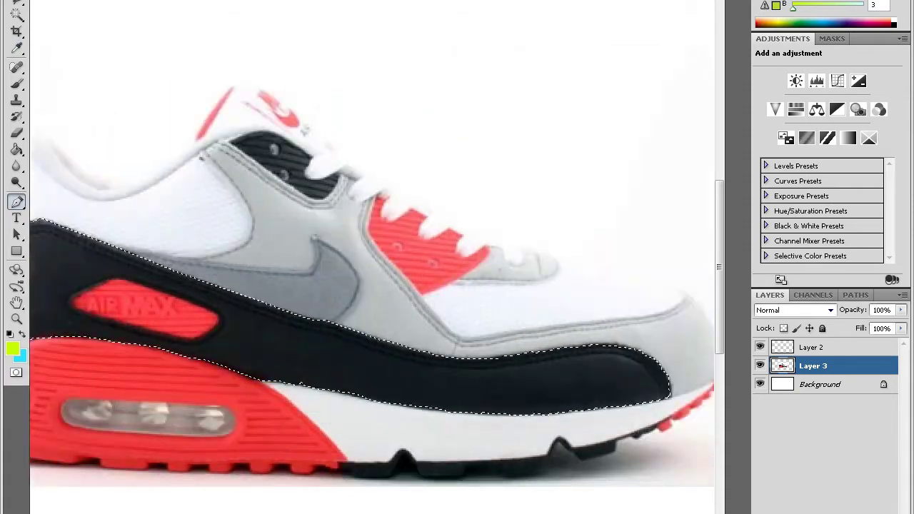
mouse_move(143, 307)
mouse_down()
mouse_move(235, 332)
mouse_move(289, 322)
mouse_move(271, 305)
mouse_up()
right_click(271, 306)
click(290, 379)
Make the logo outline a selection and add new Layer 4 for the paint
click(520, 86)
right_click(241, 316)
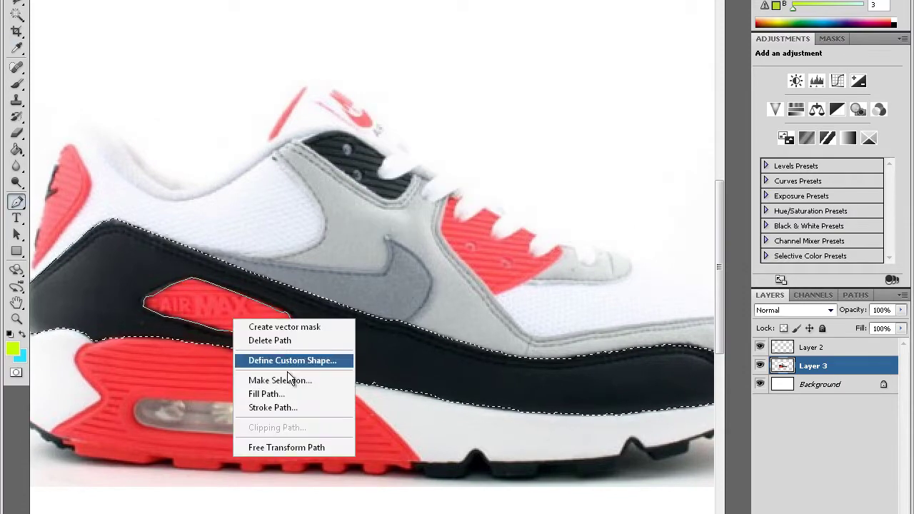
key(Escape)
key(ctrl+j)
right_click(827, 365)
click(743, 75)
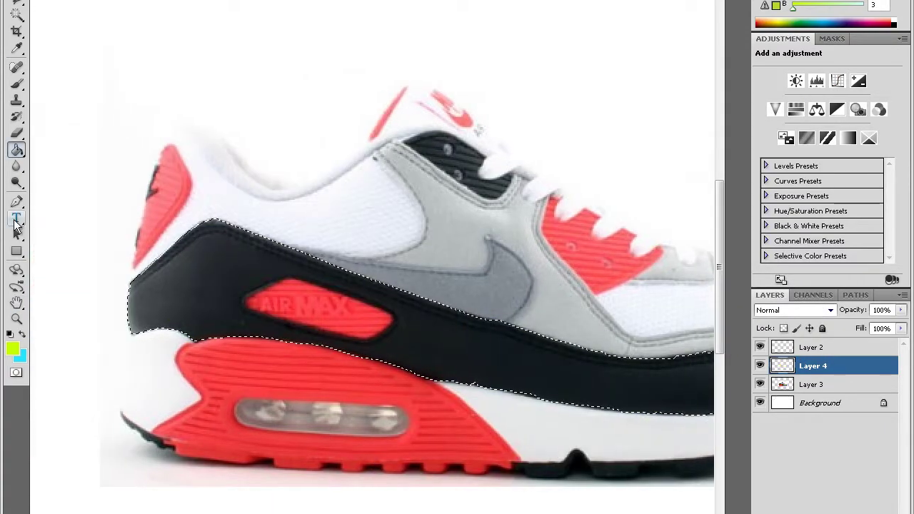
Brush lime over the midsole band around the AIR MAX logo, then deselect
click(17, 84)
mouse_move(174, 296)
mouse_down()
mouse_move(158, 300)
mouse_move(186, 271)
mouse_move(260, 243)
mouse_up()
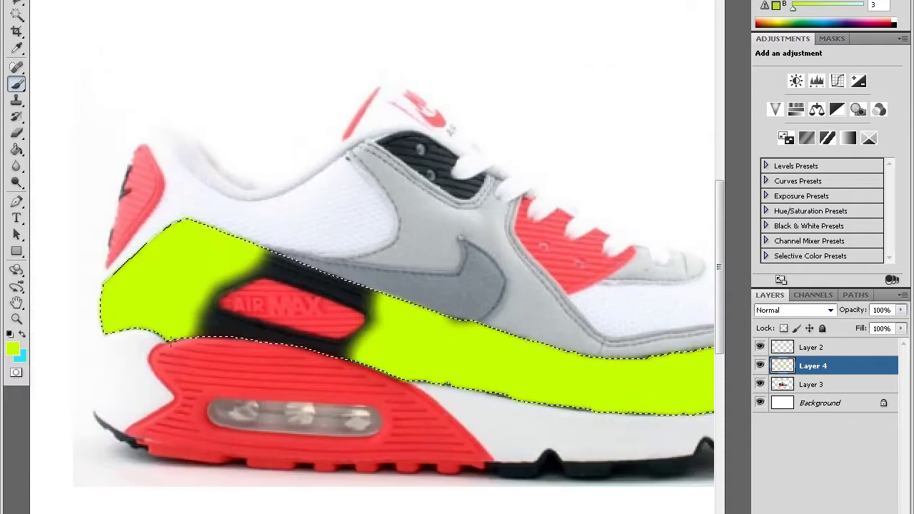
mouse_move(357, 289)
mouse_down()
mouse_move(214, 332)
mouse_move(286, 343)
mouse_move(357, 286)
mouse_move(207, 328)
mouse_move(298, 273)
mouse_up()
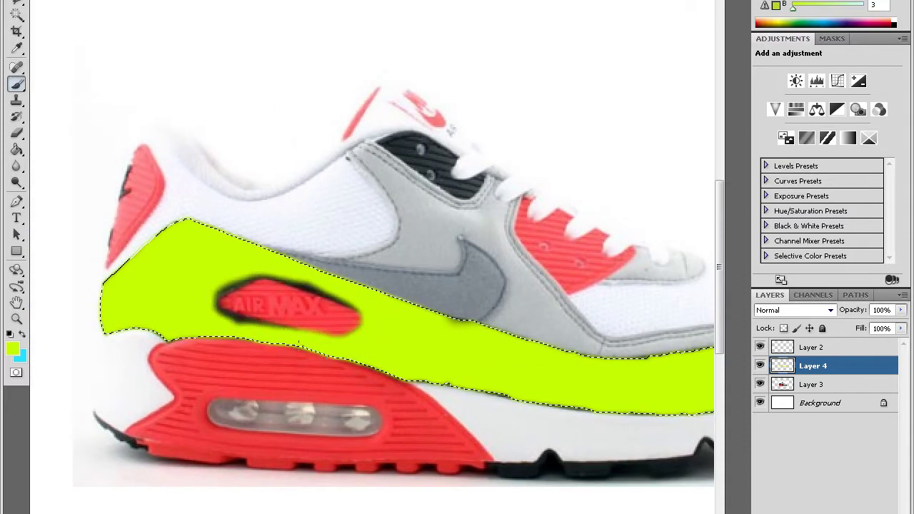
key(ctrl+d)
Try lightening the dark halo around the logo on the photo layer, then undo it
key(alt+bracketleft)
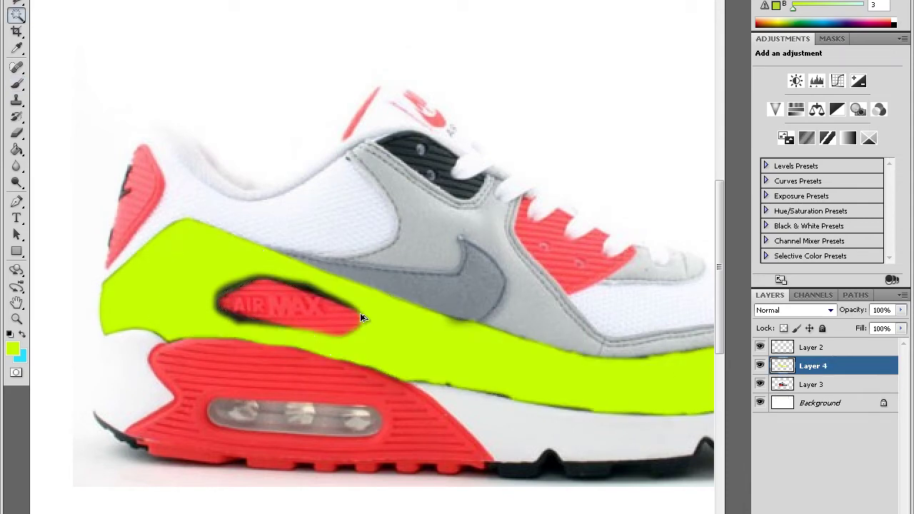
key(b)
right_click(33, 50)
mouse_move(329, 282)
mouse_down()
mouse_move(214, 299)
mouse_move(229, 324)
mouse_up()
key(ctrl+alt+z)
key(ctrl+alt+z)
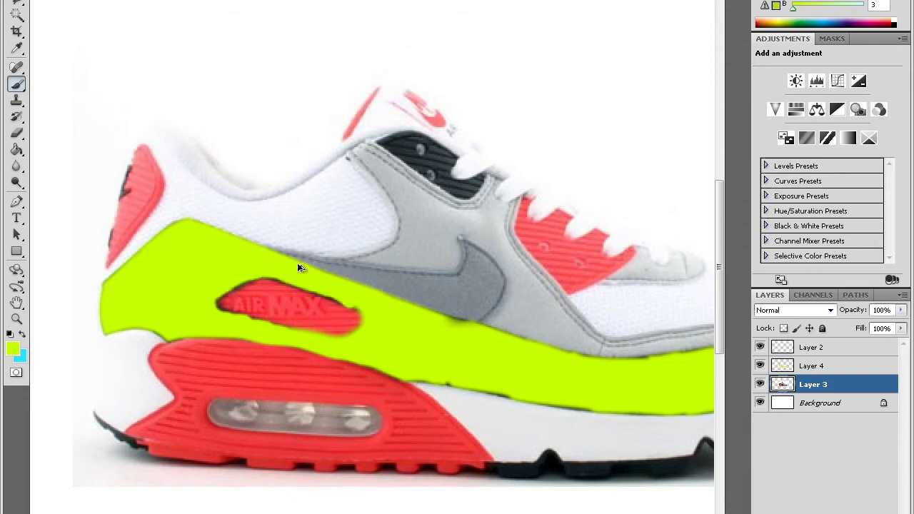
key(ctrl+alt+z)
key(ctrl+alt+z)
Pen-trace the white heel panel down the heel edge and along the red sole
click(17, 201)
click(98, 316)
click(94, 329)
click(91, 343)
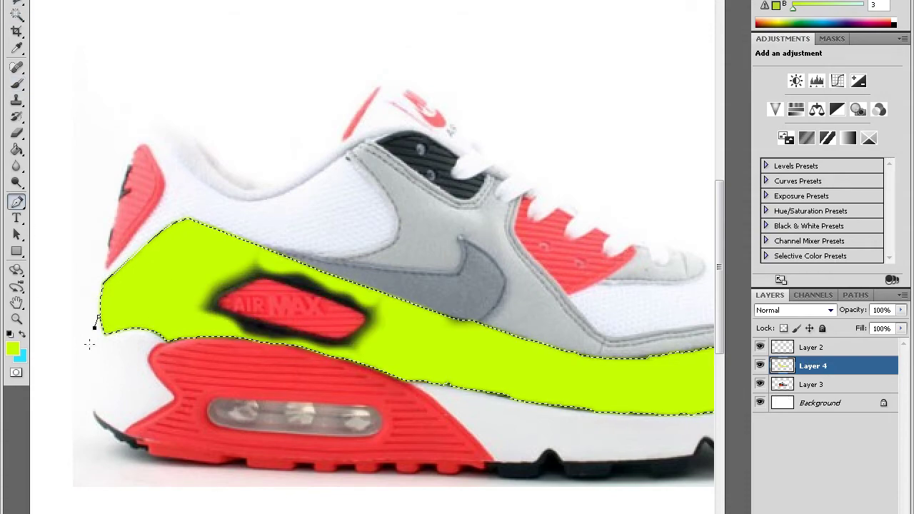
click(85, 364)
click(93, 411)
click(118, 431)
click(148, 417)
click(171, 397)
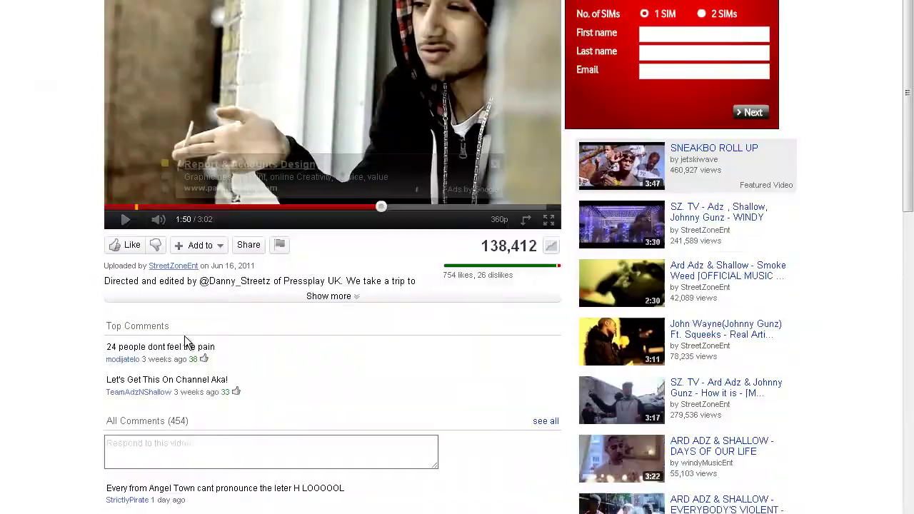
scroll(185, 336, down, 4)
scroll(136, 347, down, 3)
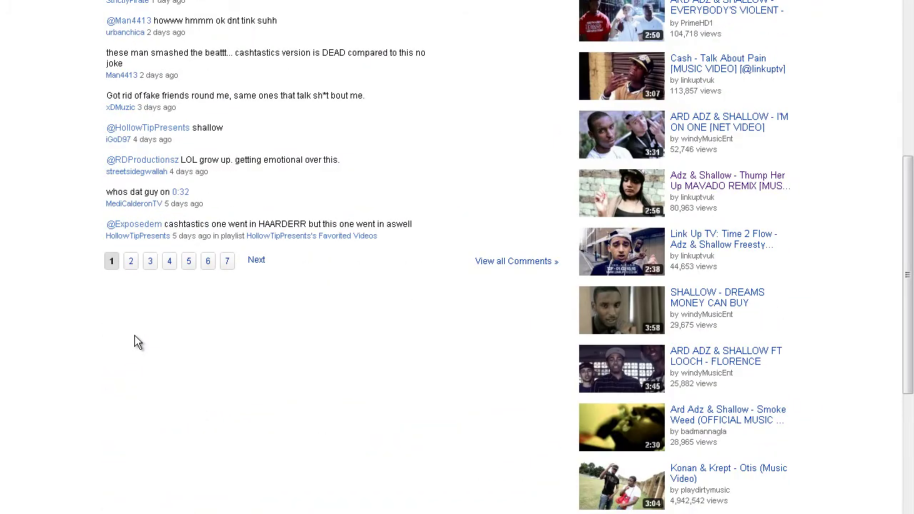
scroll(246, 335, up, 3)
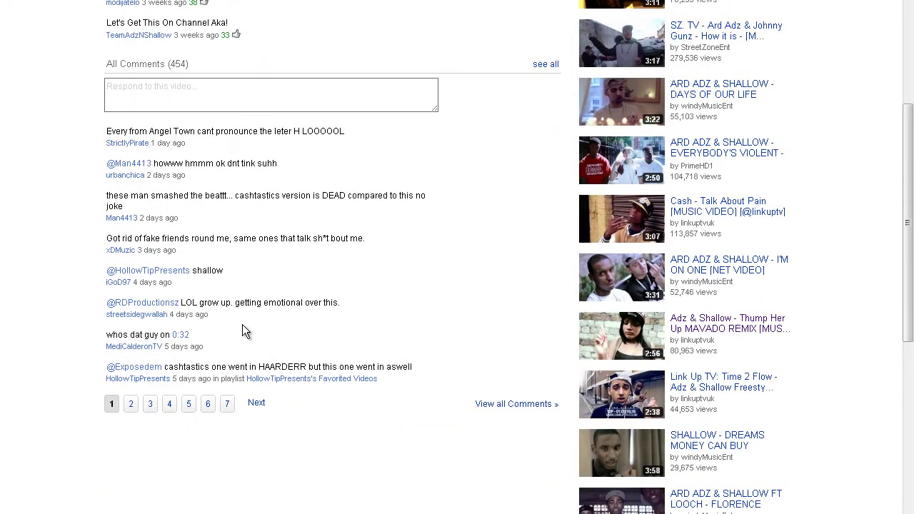
scroll(243, 330, up, 8)
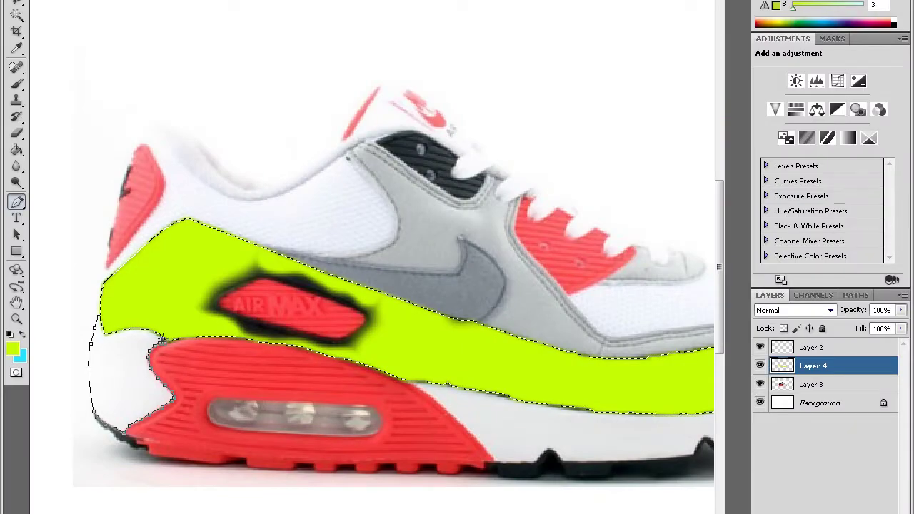
Turn the heel path into a selection, fill it cyan, and deselect
key(ctrl+Return)
click(22, 334)
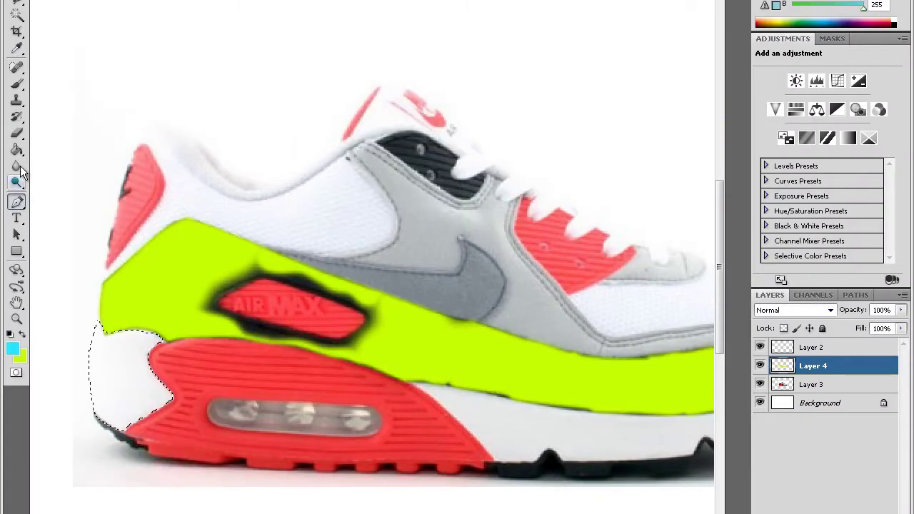
key(alt+BackSpace)
click(813, 384)
key(ctrl+d)
Pen-trace the red heel tab on the photo layer and make it a selection
click(17, 166)
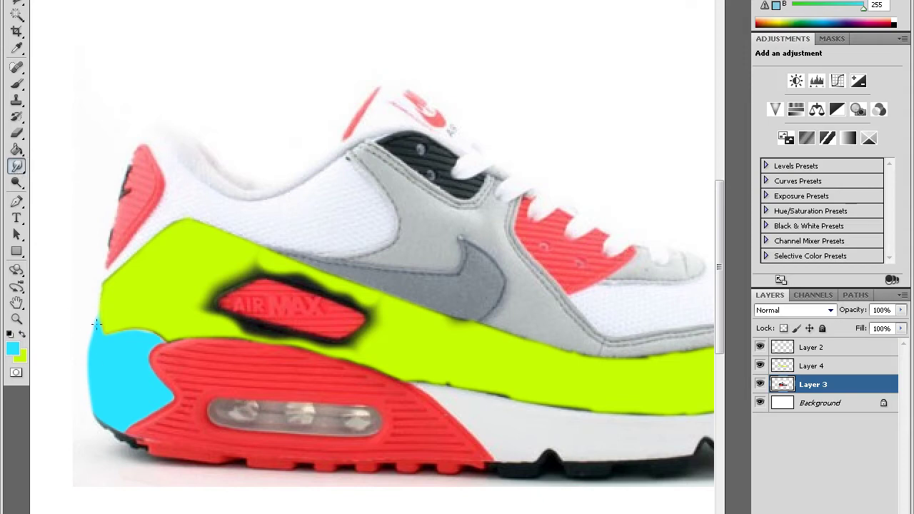
scroll(145, 233, up, 2)
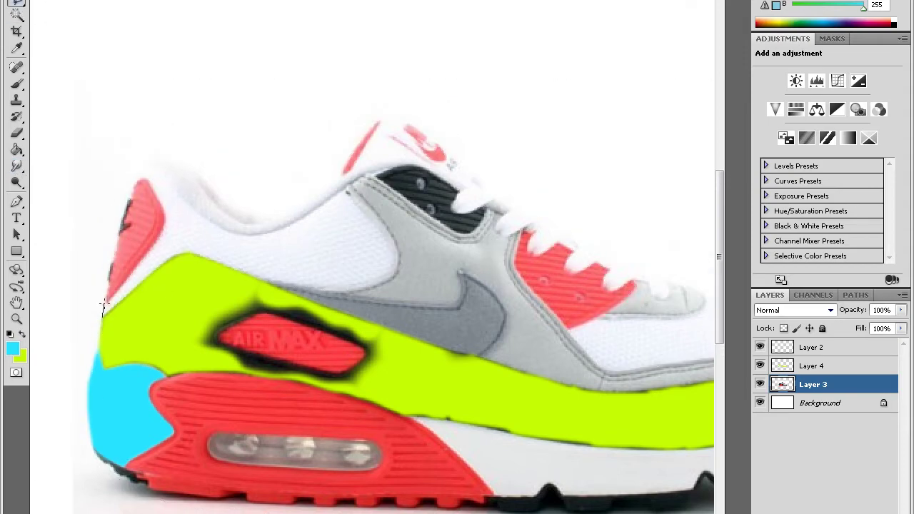
key(p)
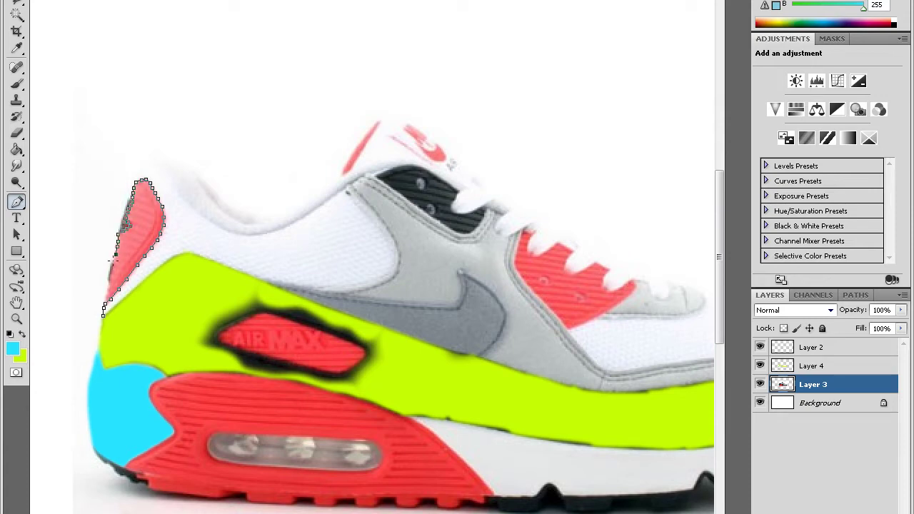
click(108, 287)
click(105, 310)
right_click(138, 240)
click(182, 308)
click(526, 106)
Fill the heel tab selection cyan and return to the shoe photo layer
click(12, 347)
click(602, 67)
key(alt+BackSpace)
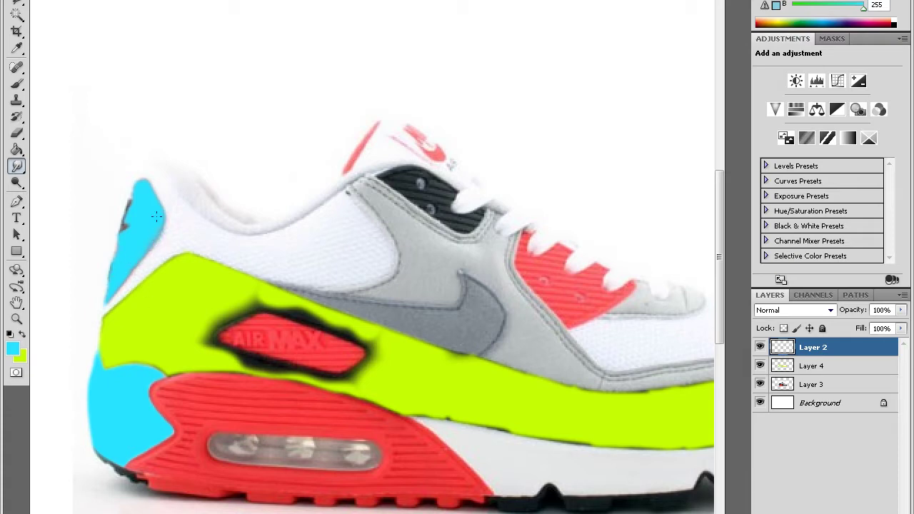
key(w)
key(alt+bracketleft)
key(alt+bracketleft)
key(alt+bracketleft)
scroll(122, 92, up, 2)
key(alt+bracketright)
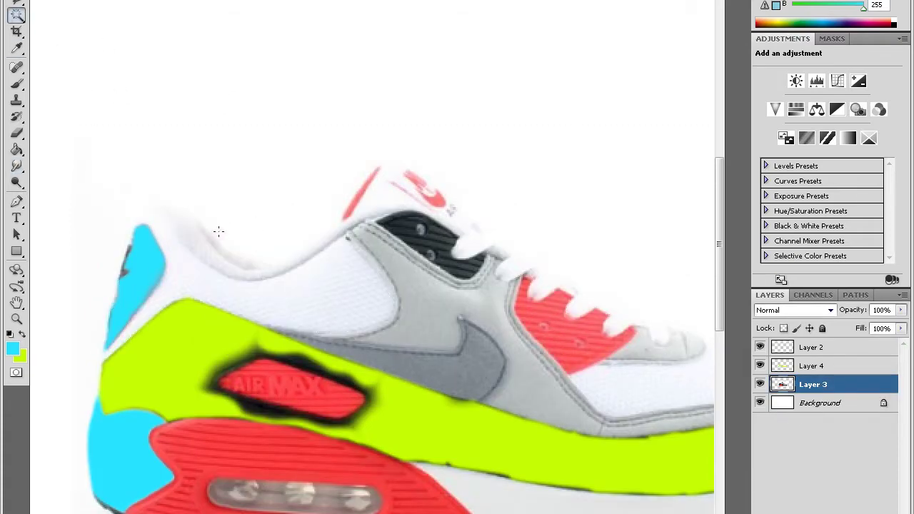
Finish tracing the upper collar panel and set the foreground colour to purple #8929ff
key(p)
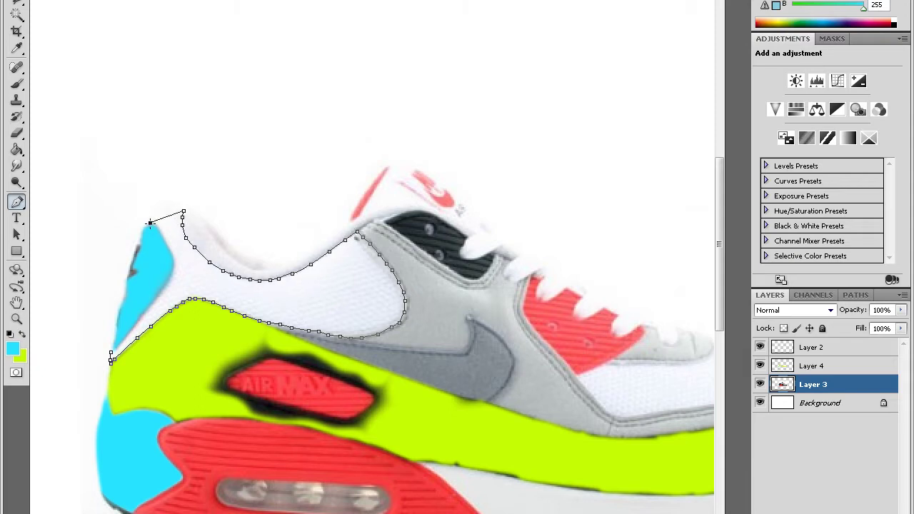
drag(159, 226, 163, 233)
click(12, 348)
mouse_move(472, 169)
mouse_down()
mouse_move(471, 226)
mouse_move(475, 130)
mouse_up()
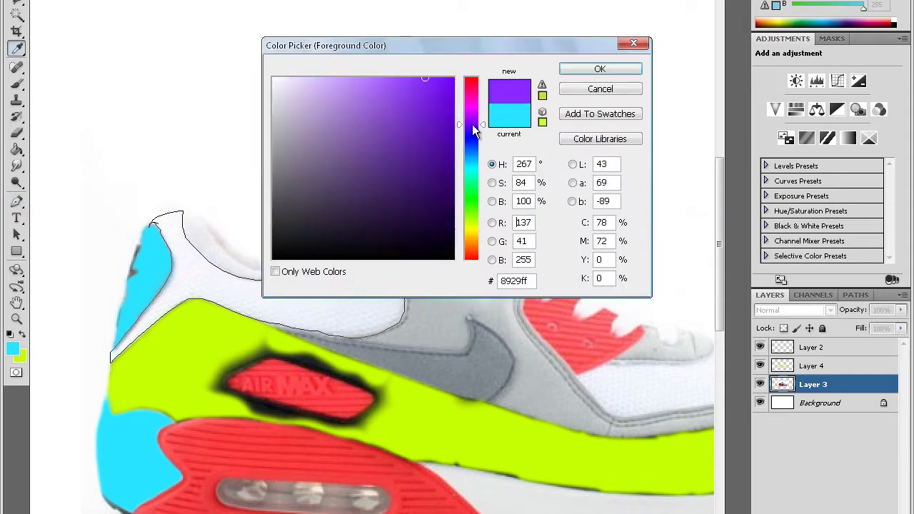
key(Return)
Convert the collar panel path to a selection and fill it purple
right_click(181, 274)
right_click(261, 298)
key(Escape)
key(ctrl+Return)
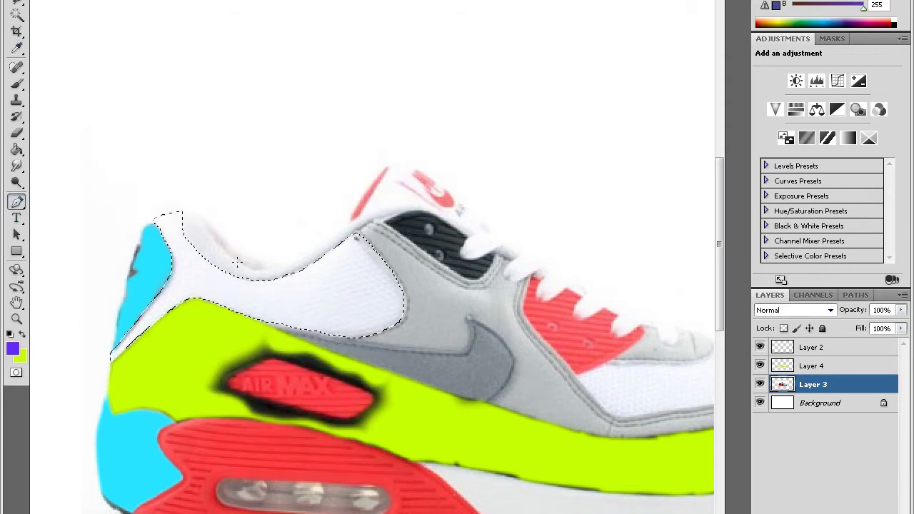
key(g)
click(175, 291)
Check the brush options and drop the purple panel selection
key(b)
right_click(175, 291)
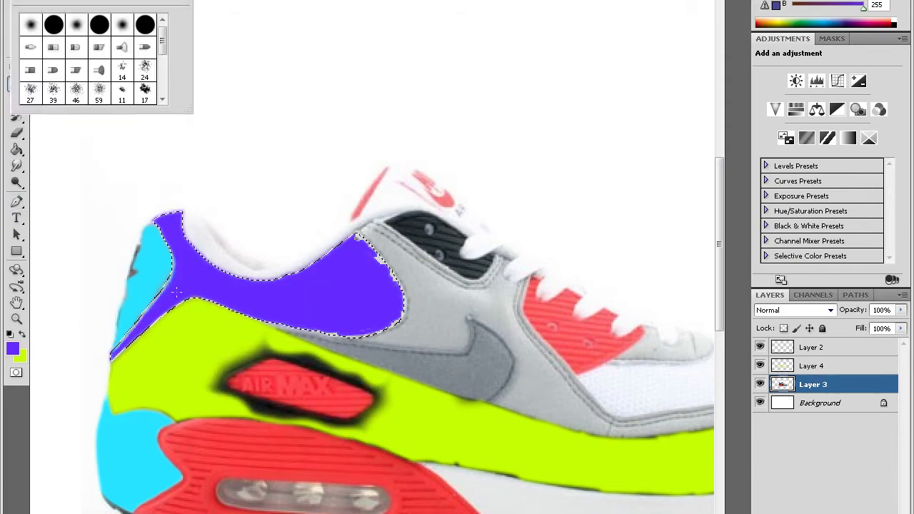
key(Escape)
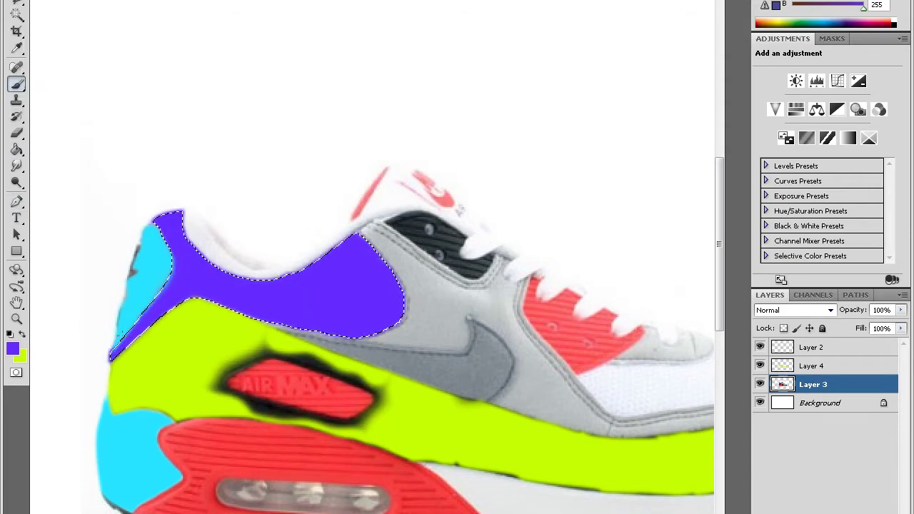
key(ctrl+d)
key(r)
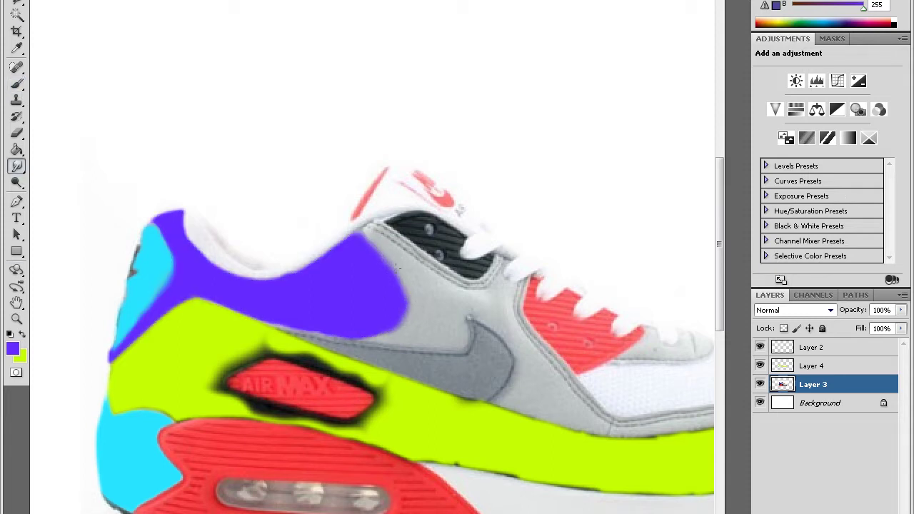
Blur the boundary between the purple and lime panels
right_click(314, 333)
key(Escape)
drag(314, 330, 300, 335)
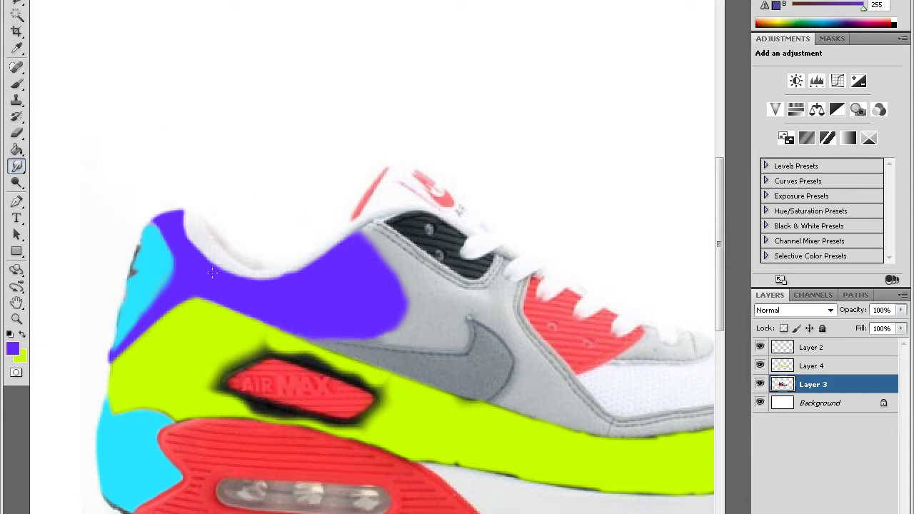
Trace the red heel cushion, fill it purple, and add new empty Layer 5
key(p)
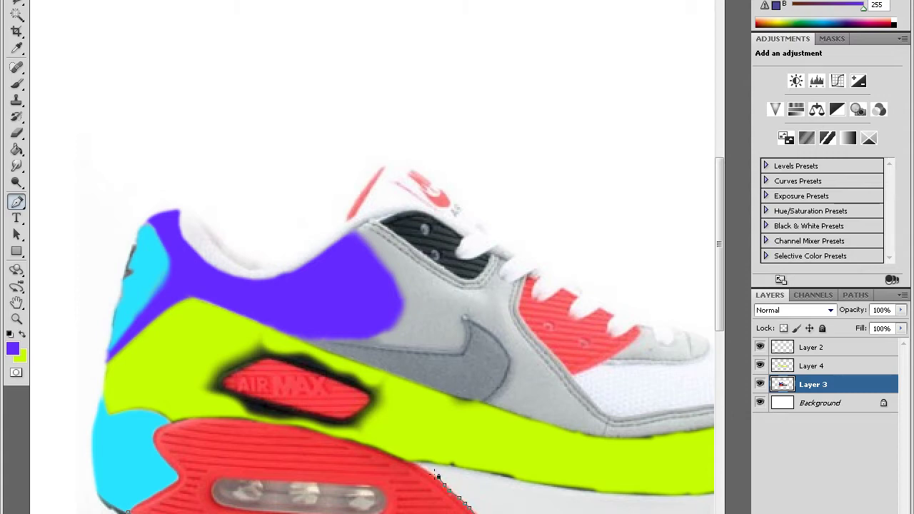
mouse_move(400, 463)
mouse_down()
mouse_move(337, 434)
mouse_move(282, 431)
mouse_up()
key(ctrl+Return)
key(alt+BackSpace)
key(b)
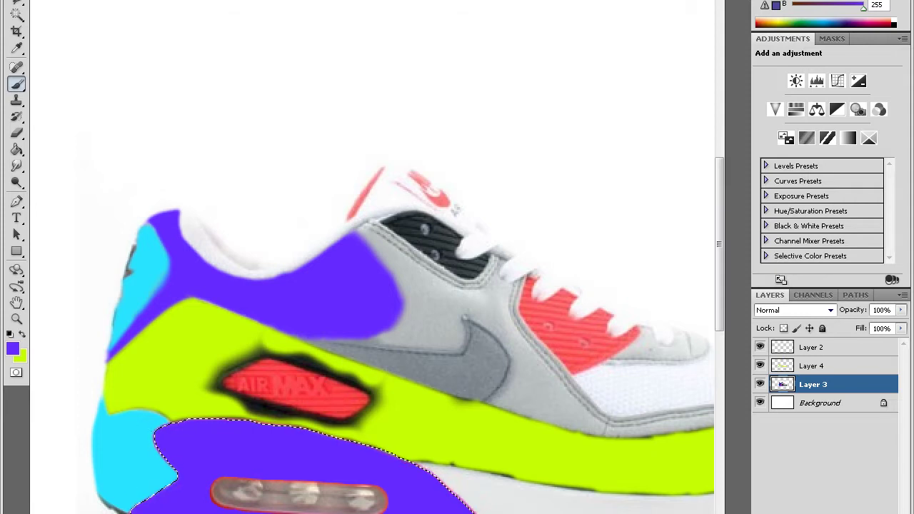
key(ctrl+shift+alt+n)
drag(813, 384, 814, 347)
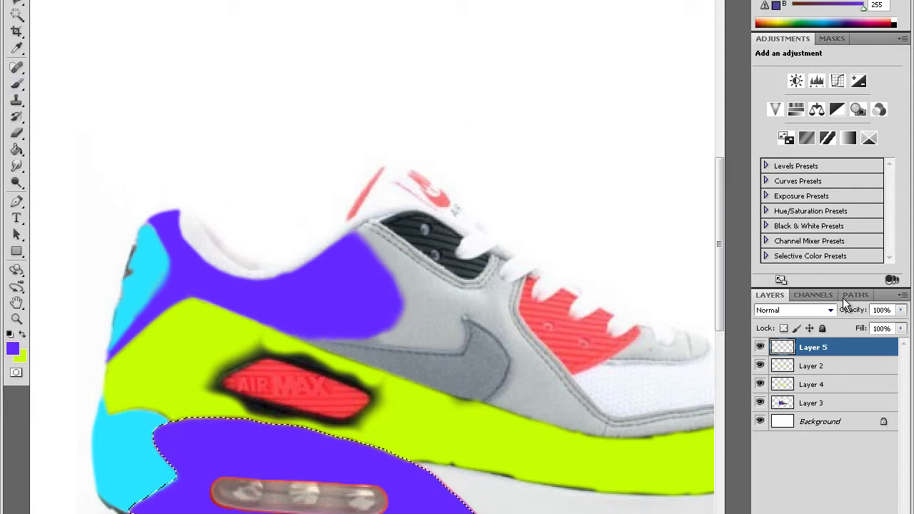
Make Layer 5 active and set white as the foreground colour with the Brush
click(18, 165)
key(alt+bracketleft)
key(alt+bracketleft)
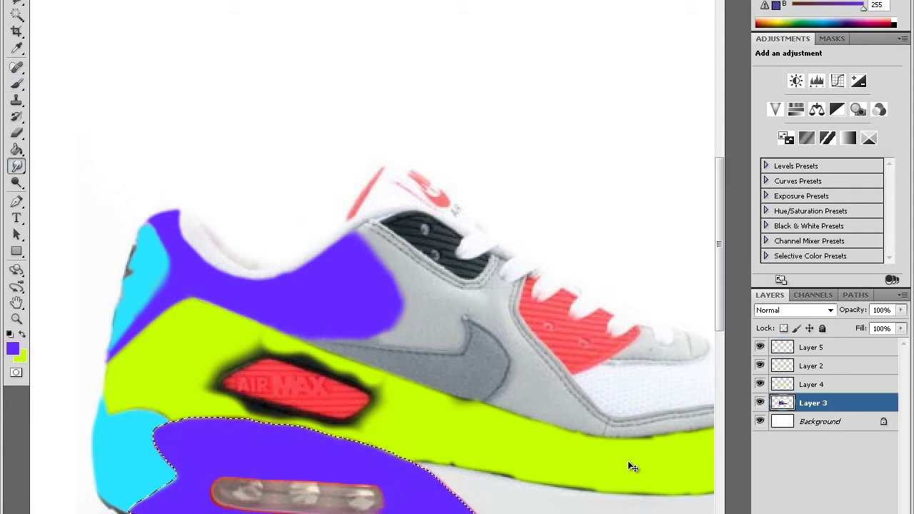
key(alt+bracketright)
key(alt+bracketright)
key(alt+bracketright)
key(d)
key(x)
key(b)
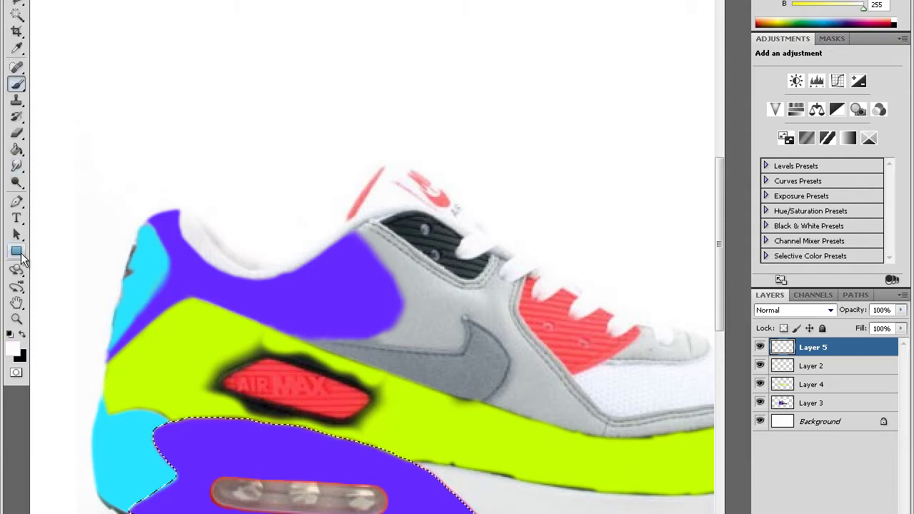
Trace the air bubble, make it a selection, and paint it white
click(18, 202)
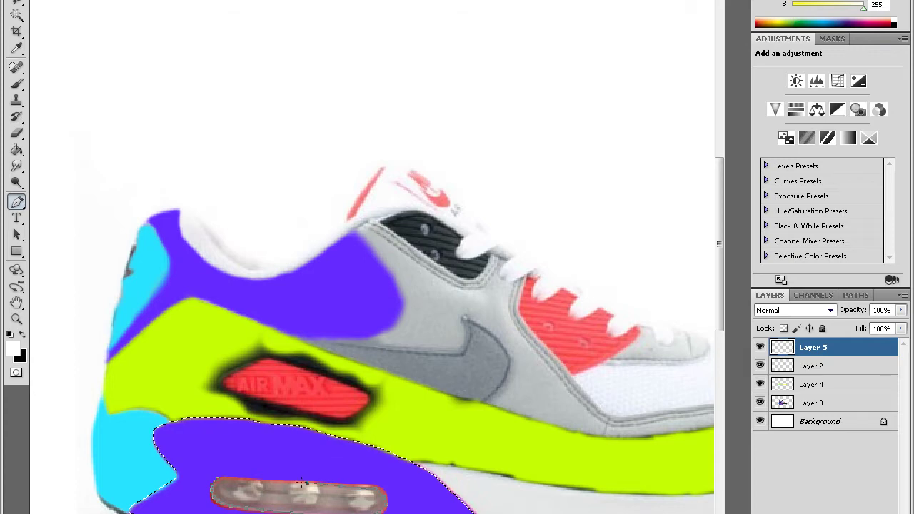
right_click(339, 499)
click(383, 427)
key(Return)
key(b)
drag(222, 493, 378, 493)
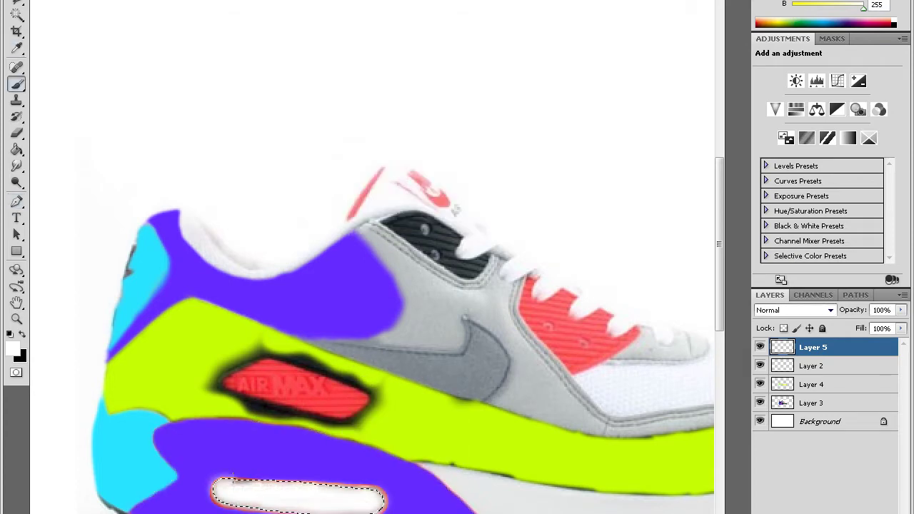
key(ctrl+d)
Give the bubble layer an Outer Glow style and review the brush shapes
double_click(857, 347)
click(842, 300)
click(813, 402)
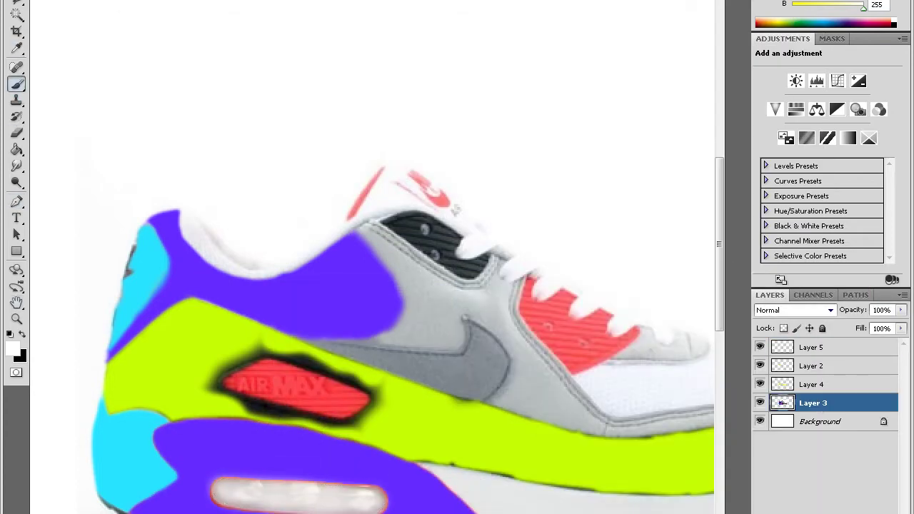
key(r)
right_click(383, 504)
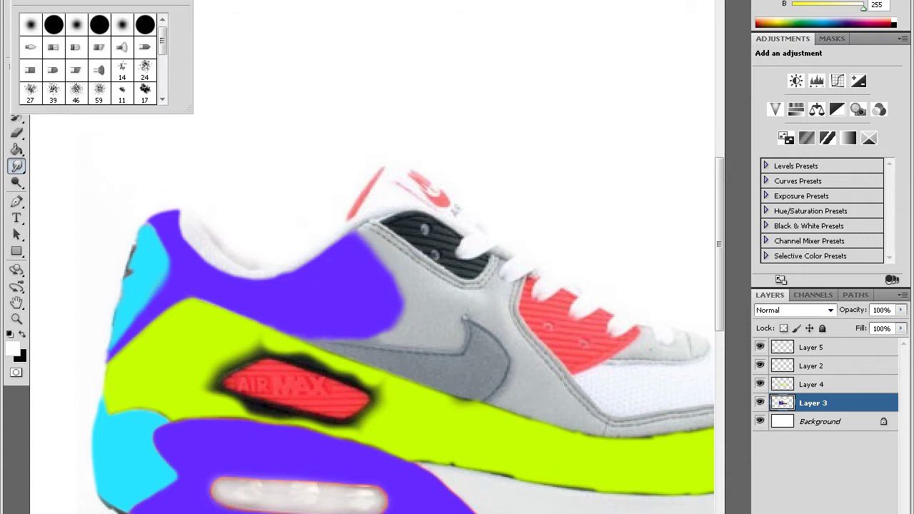
key(Escape)
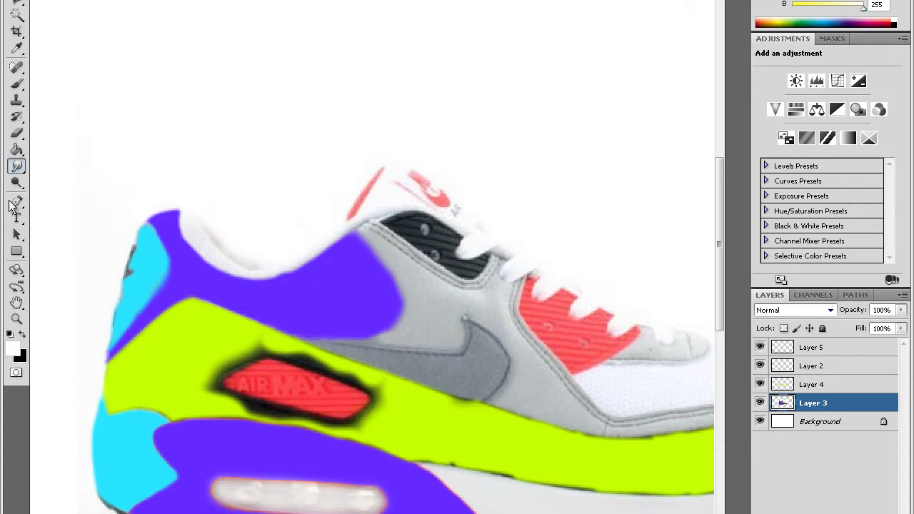
Pen-trace the grey swoosh on Layer 5 and turn the outline into a selection
click(812, 347)
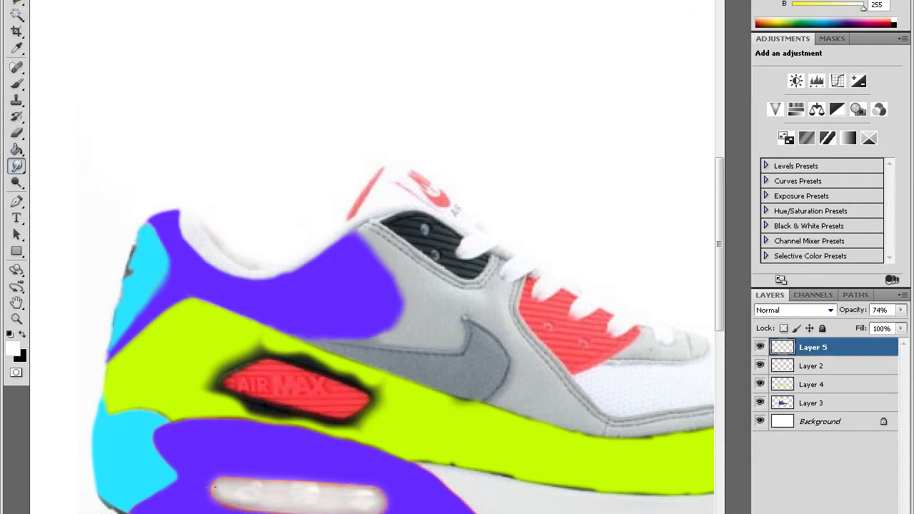
key(p)
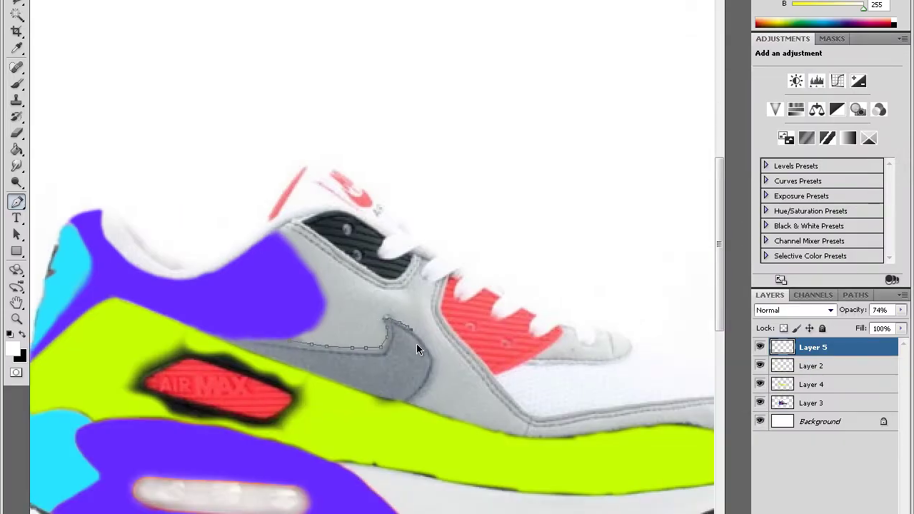
click(287, 365)
click(232, 343)
right_click(584, 421)
click(621, 457)
click(531, 104)
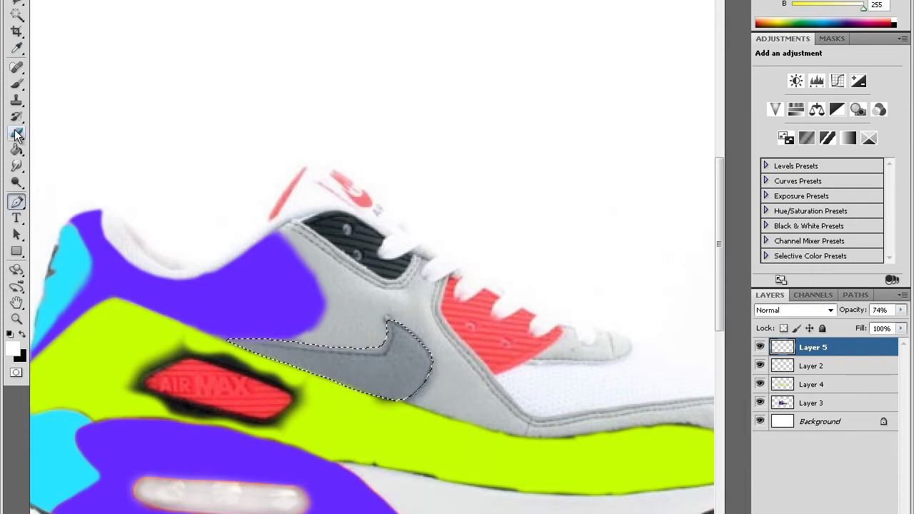
click(16, 84)
Brush the swoosh selection cyan, then deselect
alt+click(65, 452)
drag(307, 357, 421, 357)
drag(236, 343, 390, 367)
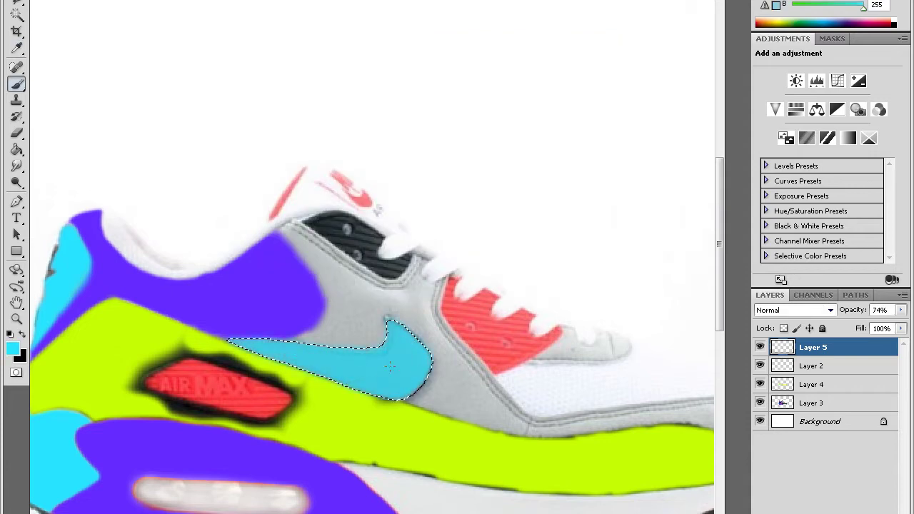
key(r)
key(ctrl+d)
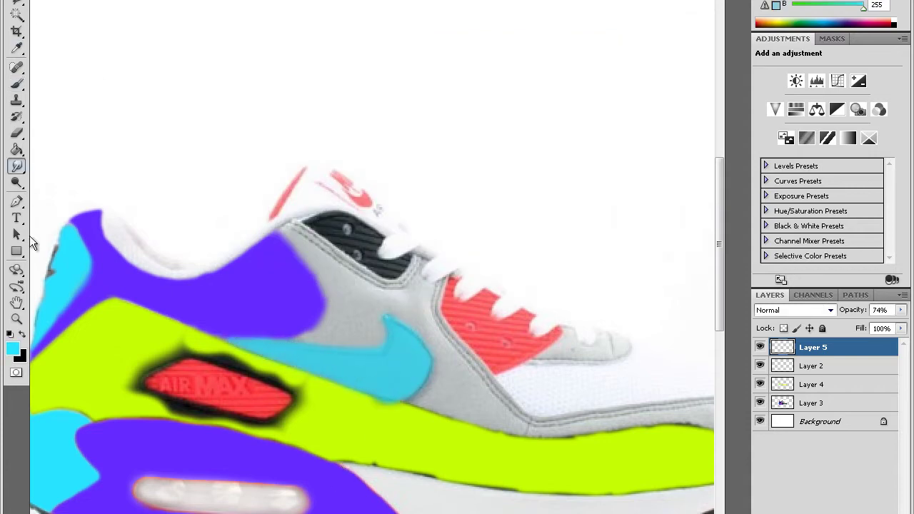
On Layer 5, add cyan drips with a drip brush below the swoosh onto the lime panel
key(alt+bracketleft)
key(alt+bracketleft)
key(alt+bracketleft)
key(alt+bracketright)
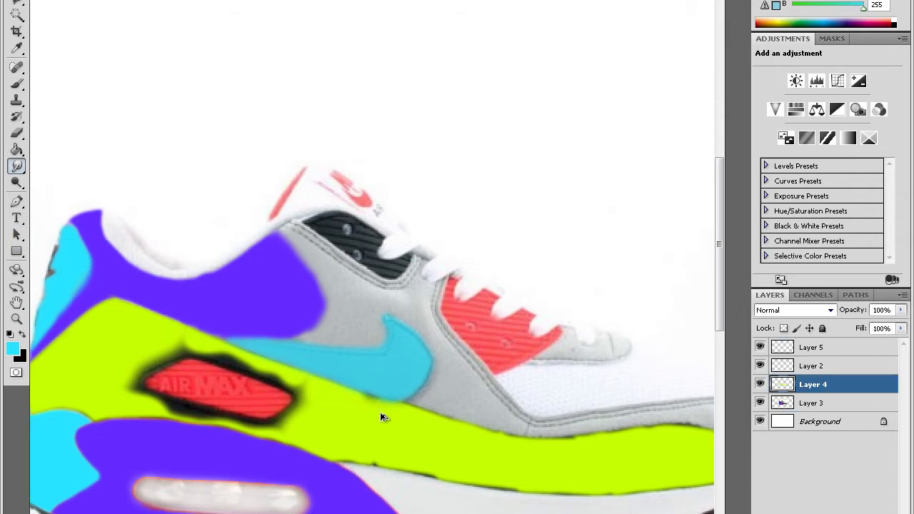
key(b)
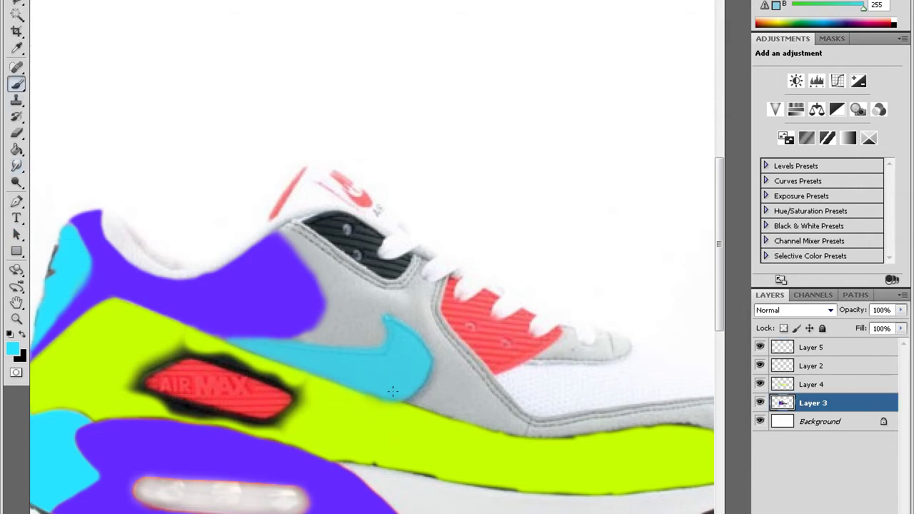
key(alt+bracketright)
key(alt+bracketright)
right_click(98, 9)
key(Escape)
key(alt+bracketleft)
key(alt+bracketleft)
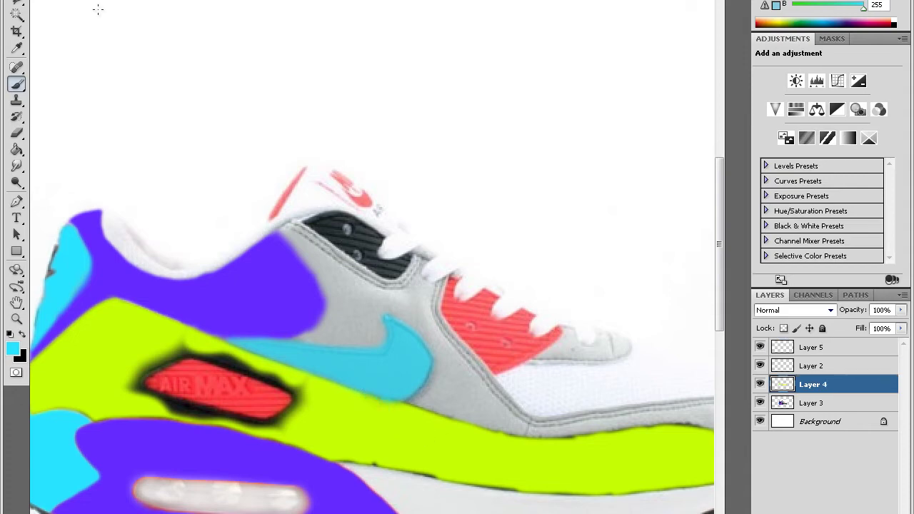
key(alt+bracketright)
key(alt+bracketright)
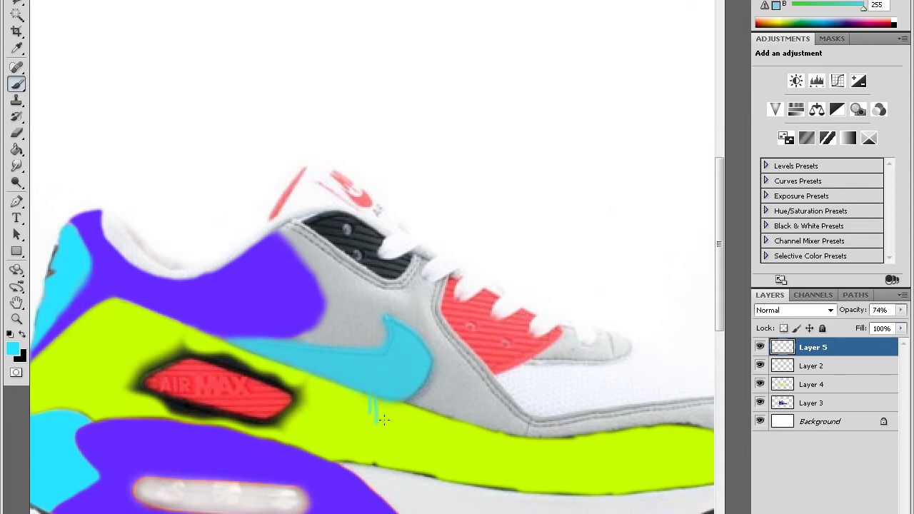
key(r)
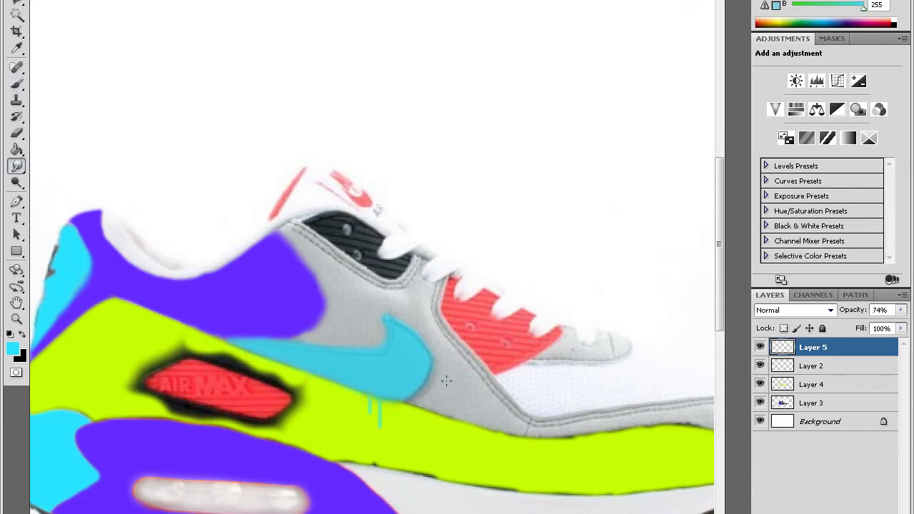
key(p)
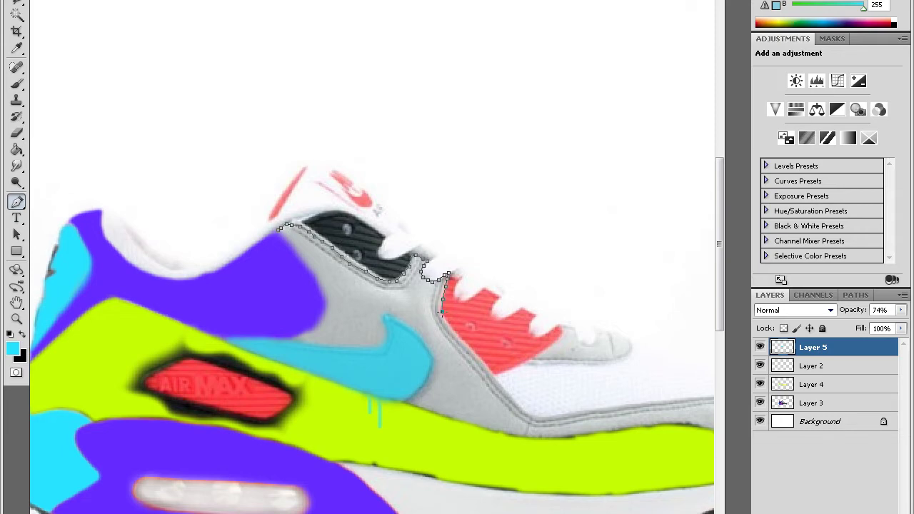
Pen-trace the grey upper from the laces to the toe along the lime sole, then make a selection
mouse_move(474, 353)
mouse_down()
mouse_move(528, 414)
mouse_move(591, 414)
mouse_up()
scroll(650, 404, right, 5)
drag(490, 404, 591, 385)
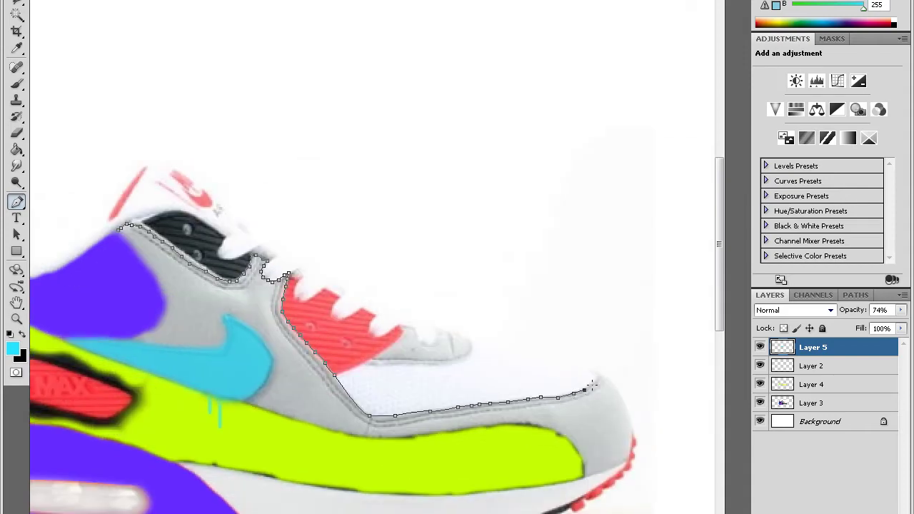
mouse_move(630, 426)
mouse_down()
mouse_move(606, 467)
mouse_move(518, 427)
mouse_up()
drag(425, 436, 318, 427)
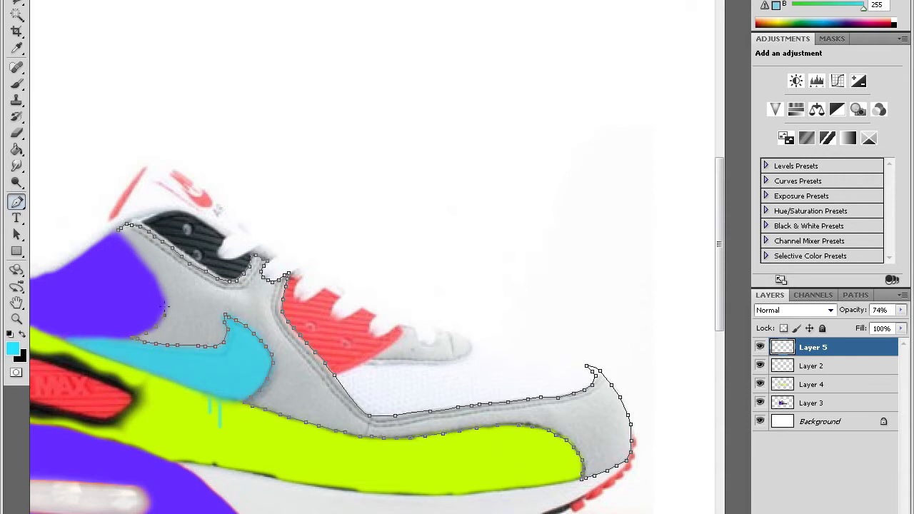
right_click(130, 245)
click(529, 107)
Choose salmon red and brush it over the grey upper panels around the swoosh
key(b)
right_click(181, 138)
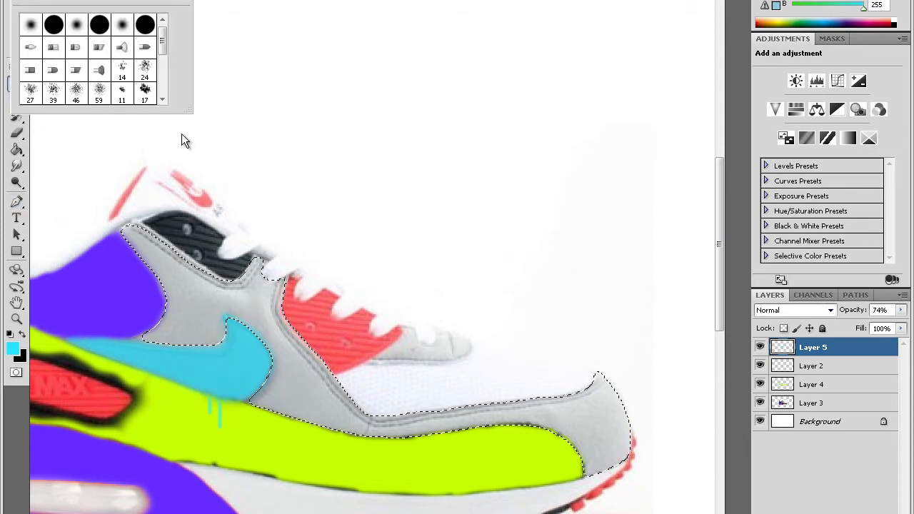
click(12, 349)
click(465, 72)
click(402, 71)
click(602, 67)
mouse_move(178, 300)
mouse_down()
mouse_move(343, 357)
mouse_move(564, 477)
mouse_up()
drag(143, 332, 229, 342)
Deselect the upper and make Layer 3 the working layer
key(ctrl+d)
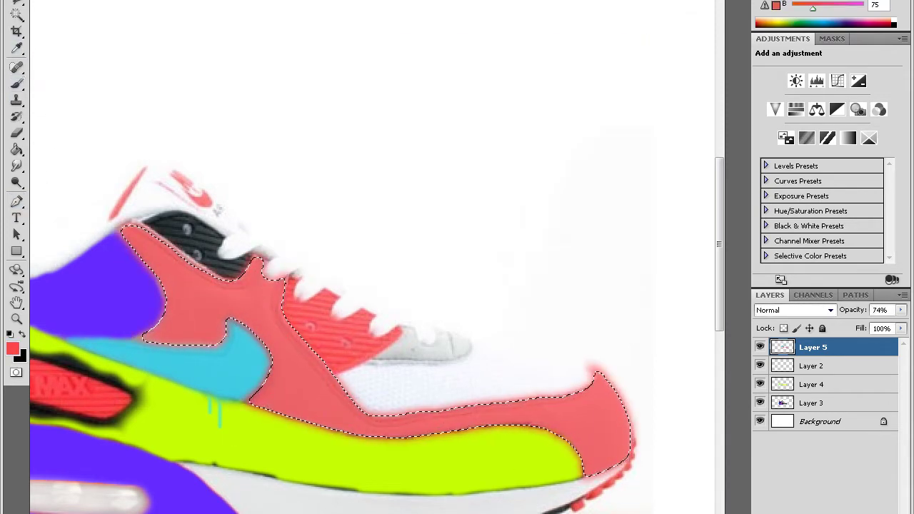
click(16, 151)
click(16, 165)
ctrl+click(157, 341)
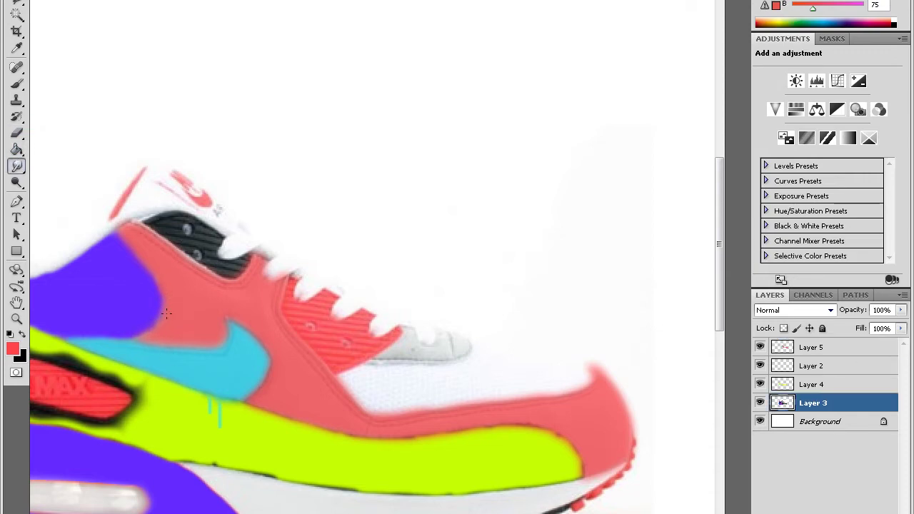
Pen-trace the collar edge above the purple heel and make a selection
scroll(116, 212, left, 5)
key(p)
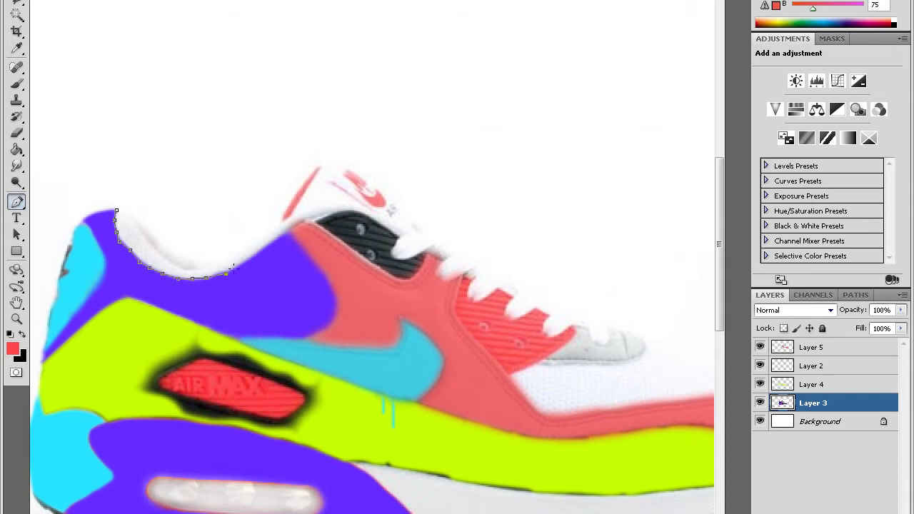
drag(312, 223, 326, 214)
drag(392, 203, 309, 167)
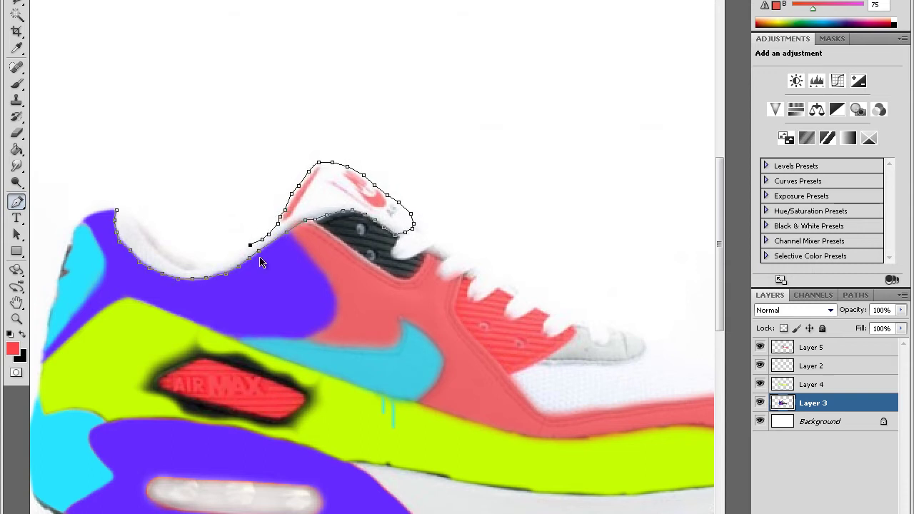
drag(260, 263, 168, 246)
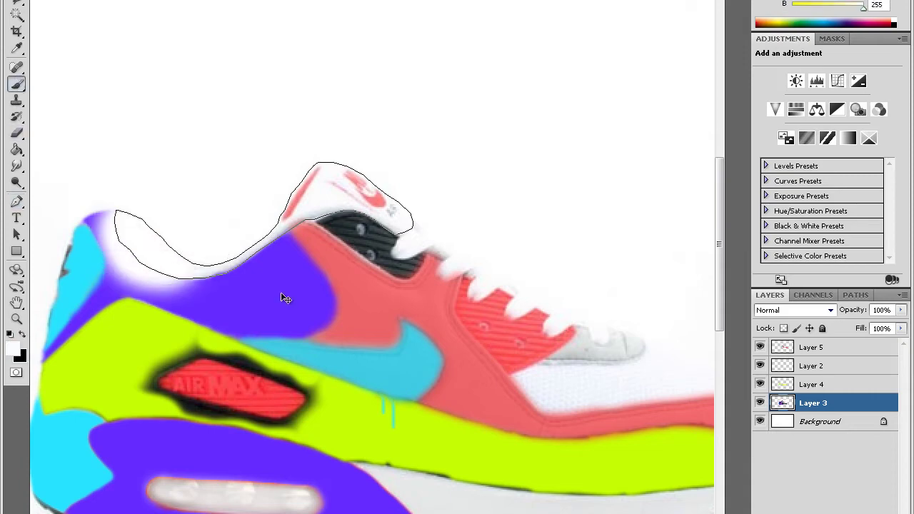
right_click(141, 247)
click(527, 102)
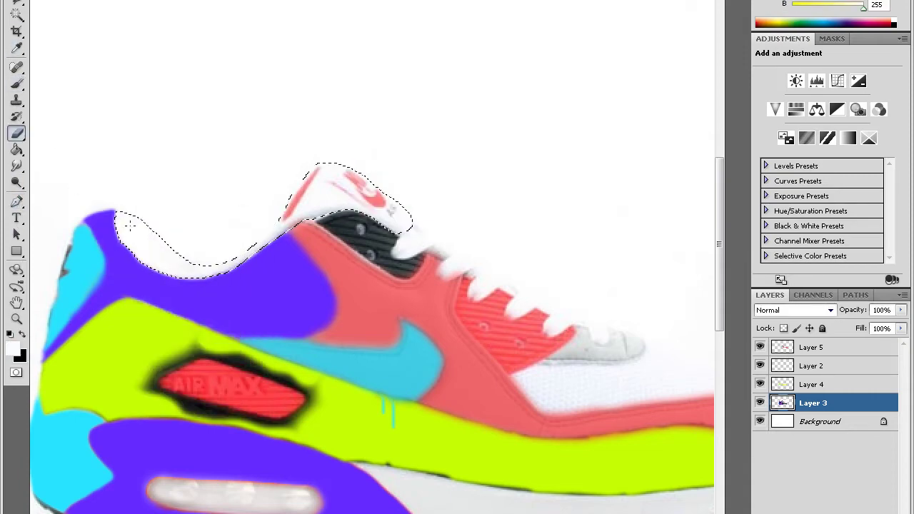
click(16, 83)
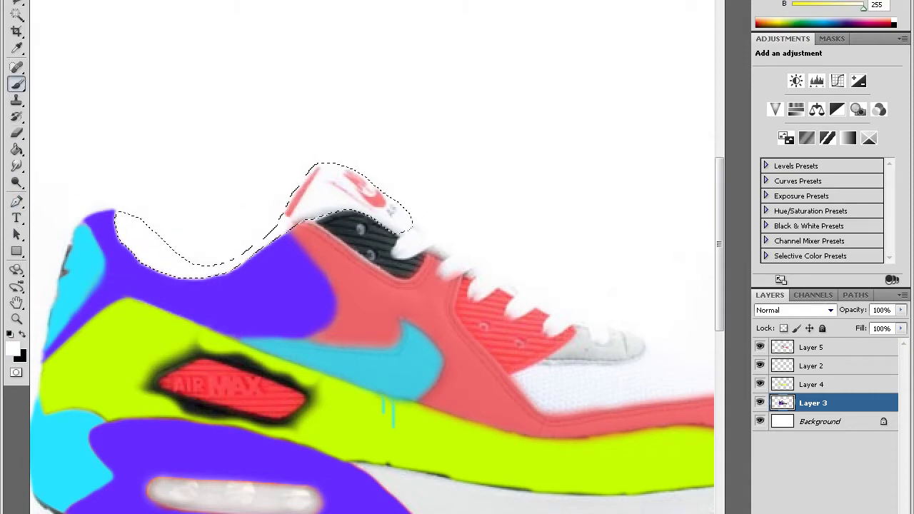
Add a new layer above Layer 3 at 29% opacity
key(Escape)
right_click(806, 403)
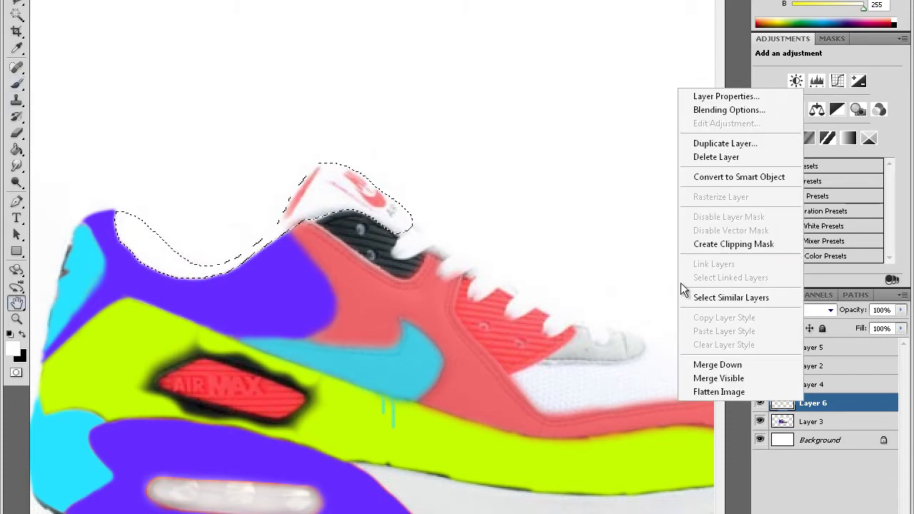
key(ctrl+shift+alt+n)
key(2)
key(9)
Paint the selected heel area yellow-green on Layer 3
click(13, 348)
click(607, 67)
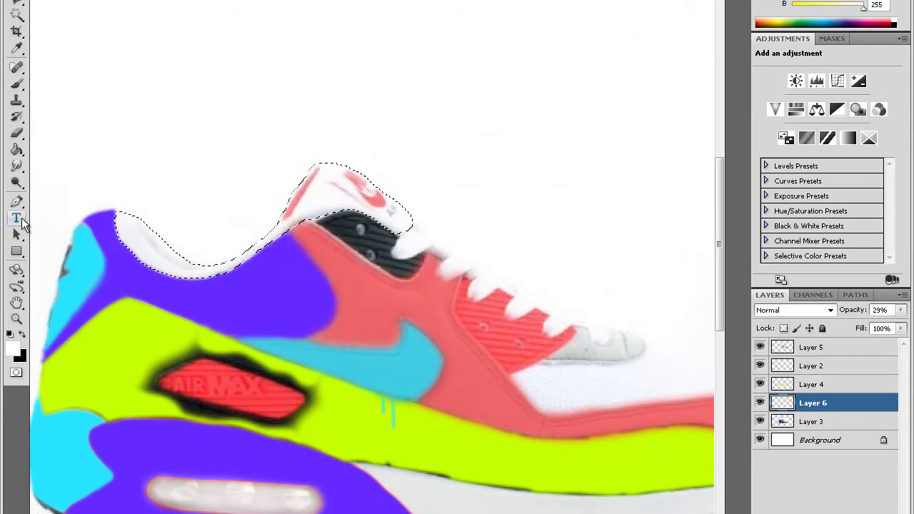
scroll(17, 171, up, 1)
click(17, 148)
click(18, 83)
drag(129, 243, 271, 258)
mouse_move(143, 264)
mouse_down()
mouse_move(300, 214)
mouse_move(386, 214)
mouse_move(400, 228)
mouse_up()
click(812, 421)
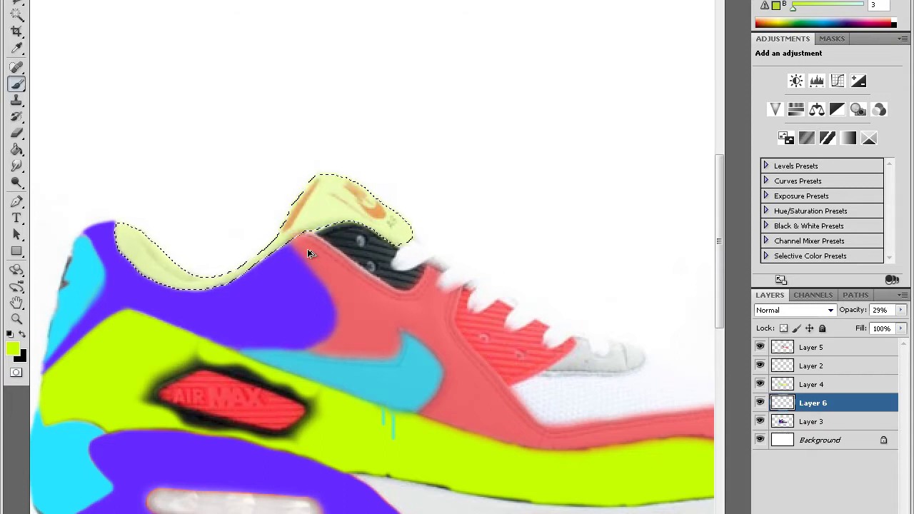
drag(136, 250, 386, 228)
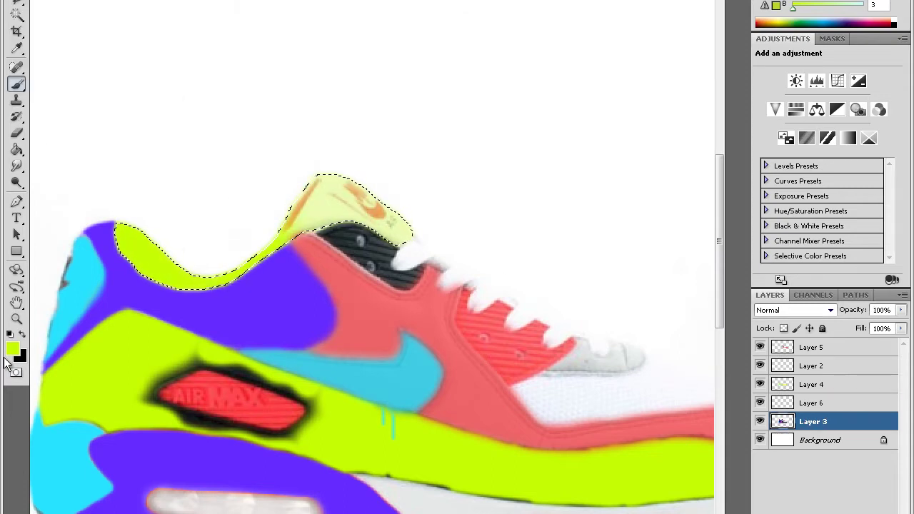
Deselect and smudge the yellow and purple edge below the heel
key(ctrl+d)
key(r)
mouse_move(142, 267)
mouse_down()
mouse_move(279, 251)
mouse_move(136, 267)
mouse_up()
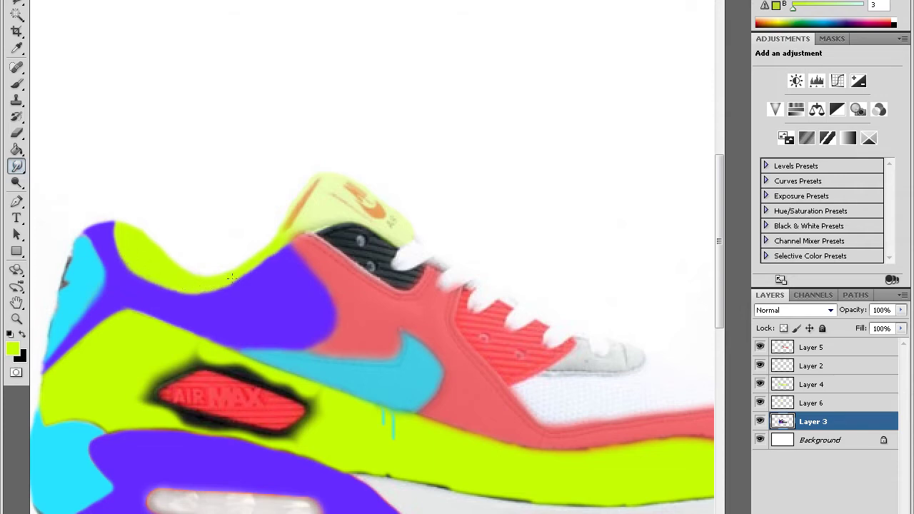
mouse_move(252, 266)
mouse_down()
mouse_move(268, 259)
mouse_move(282, 270)
mouse_up()
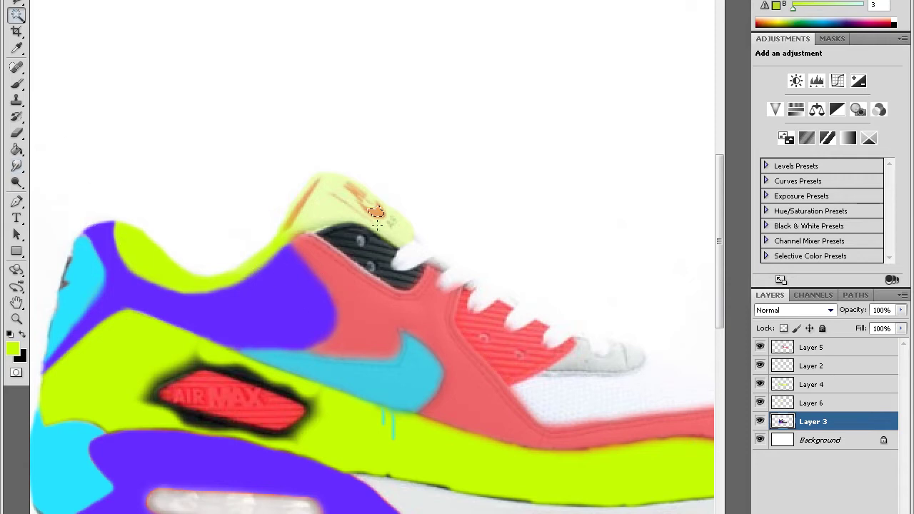
click(17, 202)
Turn the current path into a selection with a 1 pixel feather
right_click(461, 80)
click(471, 111)
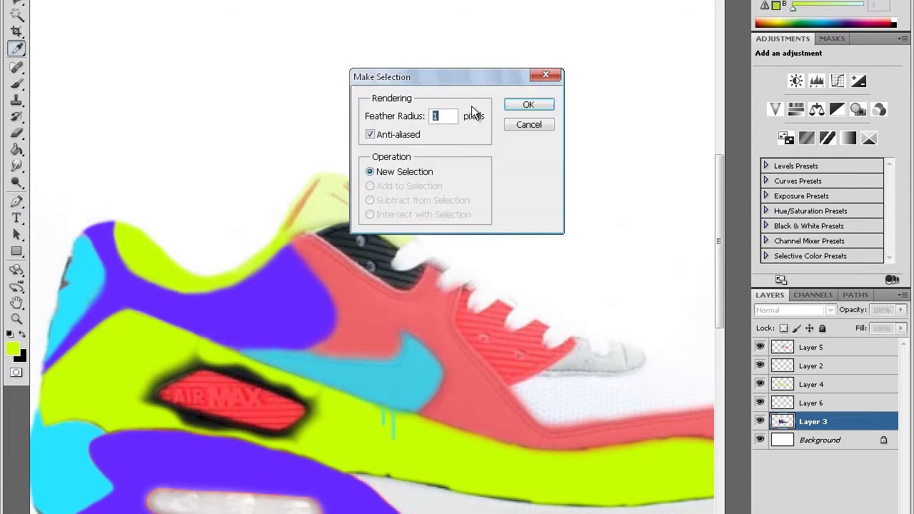
key(Return)
key(b)
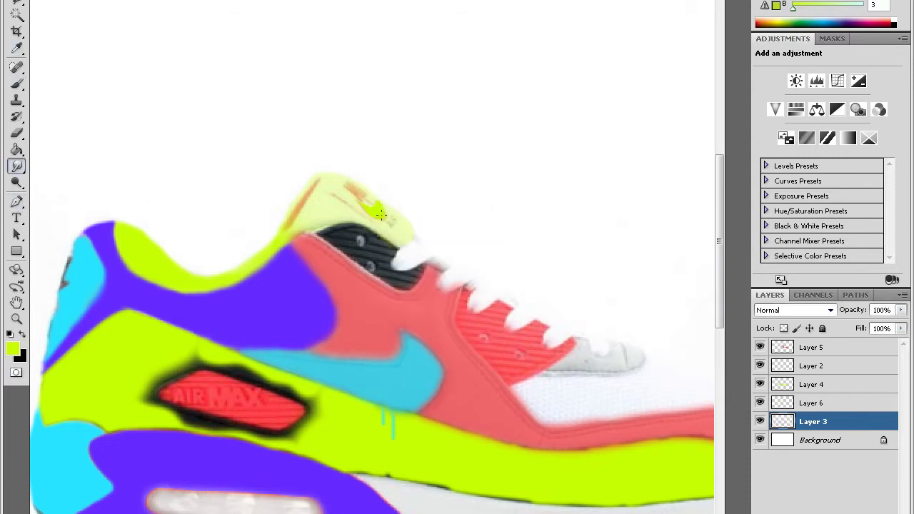
Pen-trace the top of the tongue, select it and fill it purple
click(16, 202)
click(320, 224)
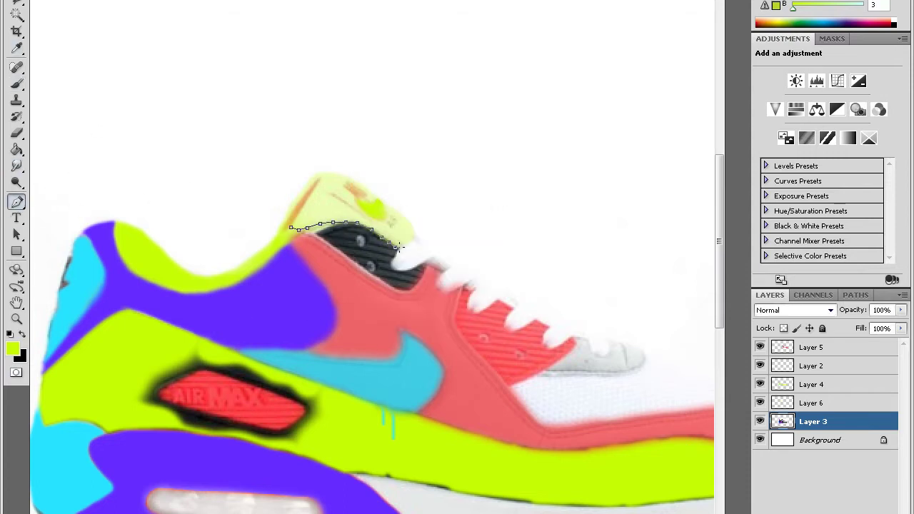
drag(410, 225, 356, 182)
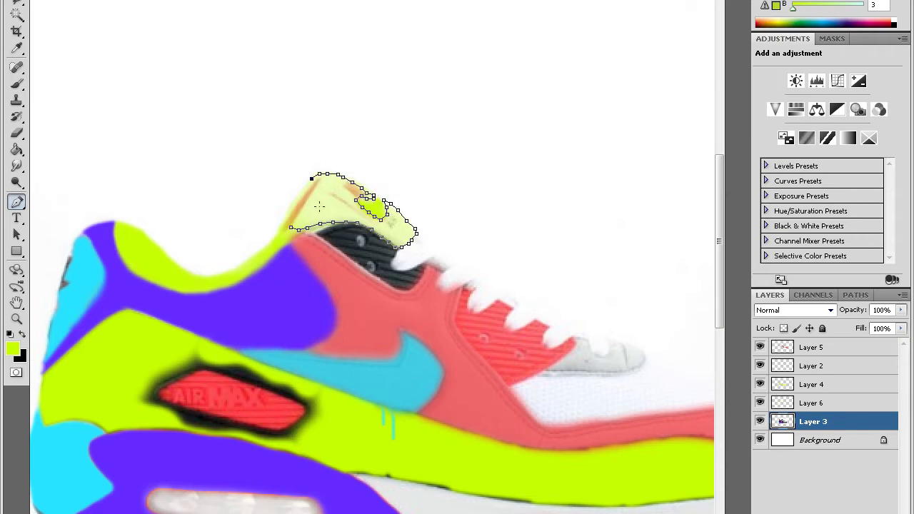
drag(289, 228, 311, 179)
right_click(312, 179)
click(350, 214)
key(Return)
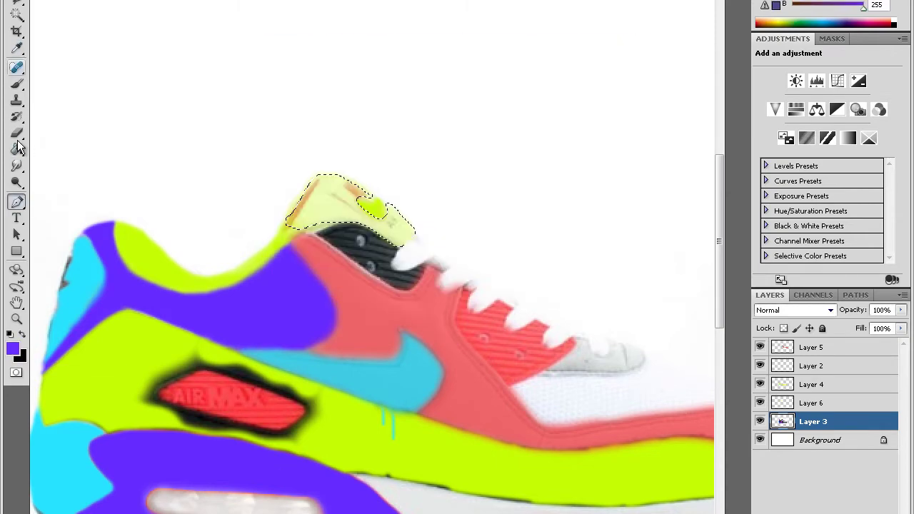
key(alt+BackSpace)
Deselect the tongue and smudge its logo and lower purple edges
key(ctrl+d)
key(r)
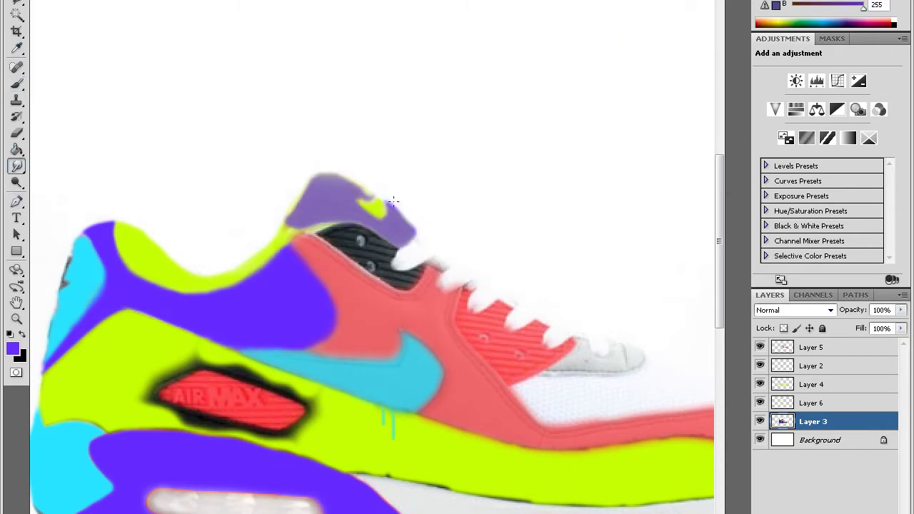
drag(394, 201, 400, 214)
mouse_move(307, 230)
mouse_down()
mouse_move(339, 223)
mouse_move(293, 239)
mouse_move(474, 321)
mouse_move(483, 339)
mouse_move(409, 340)
mouse_up()
Pen-trace the area around the laces and paint it lime green
scroll(341, 264, right, 5)
key(p)
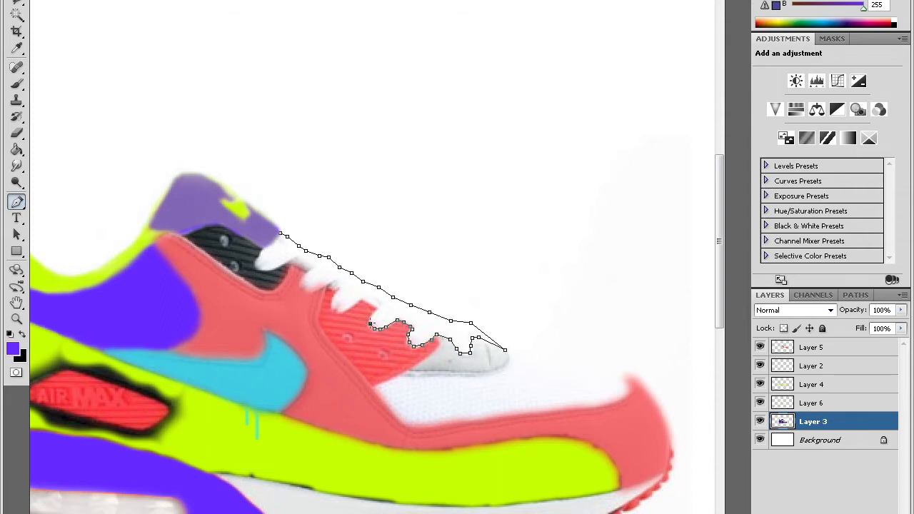
click(312, 268)
mouse_move(294, 261)
mouse_down()
mouse_move(265, 266)
mouse_move(270, 258)
mouse_move(493, 343)
mouse_up()
right_click(292, 256)
click(347, 318)
key(Return)
key(b)
key(ctrl+d)
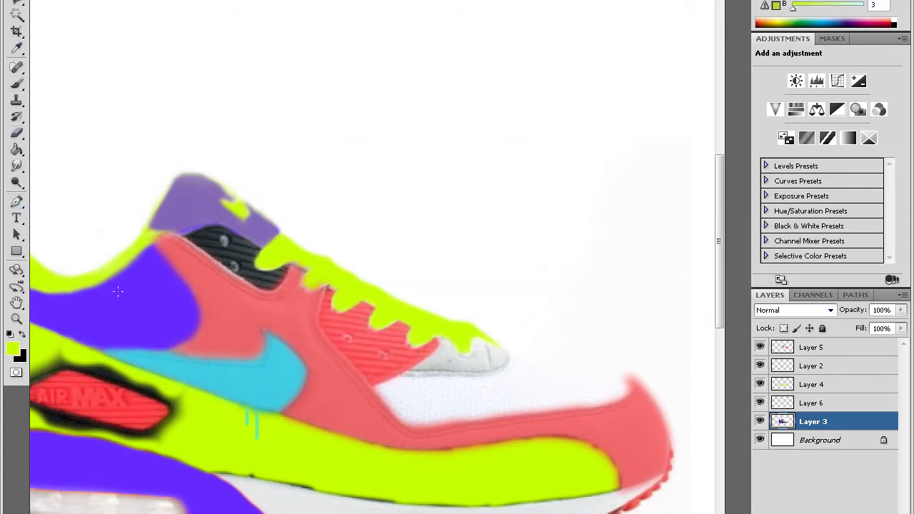
key(p)
click(502, 347)
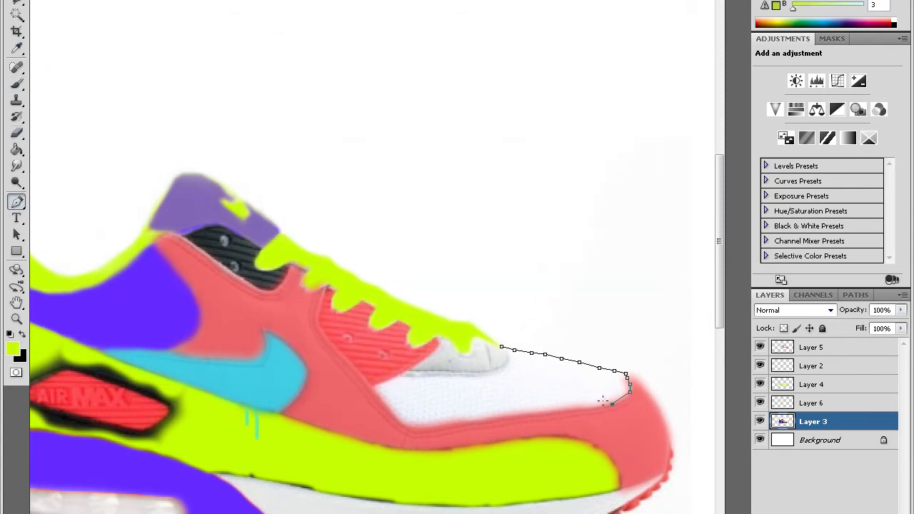
Close the toe outline path, select it and paint the toe box purple
click(592, 406)
click(566, 408)
click(457, 423)
click(501, 348)
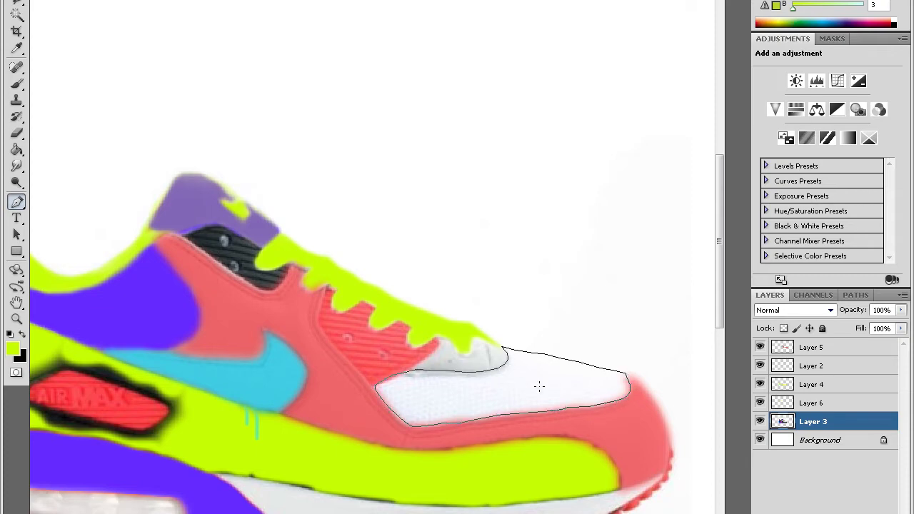
key(ctrl+Return)
key(b)
drag(410, 402, 557, 413)
Deselect and smudge the purple toe edges against the pink trim and lace tip
key(ctrl+d)
key(r)
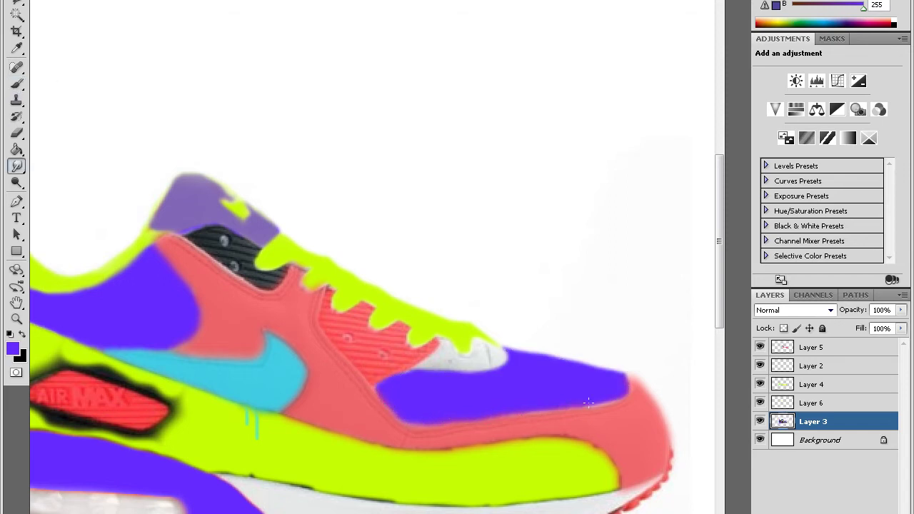
drag(588, 402, 579, 407)
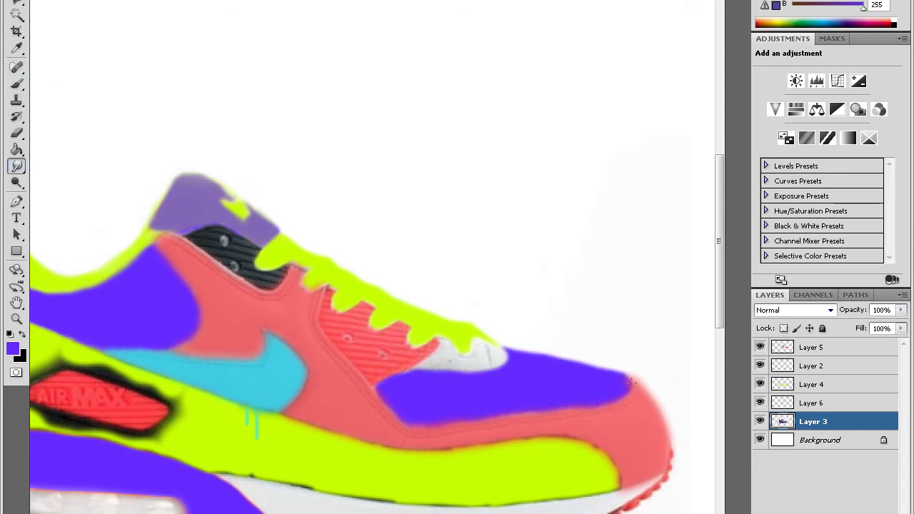
click(64, 1)
key(Escape)
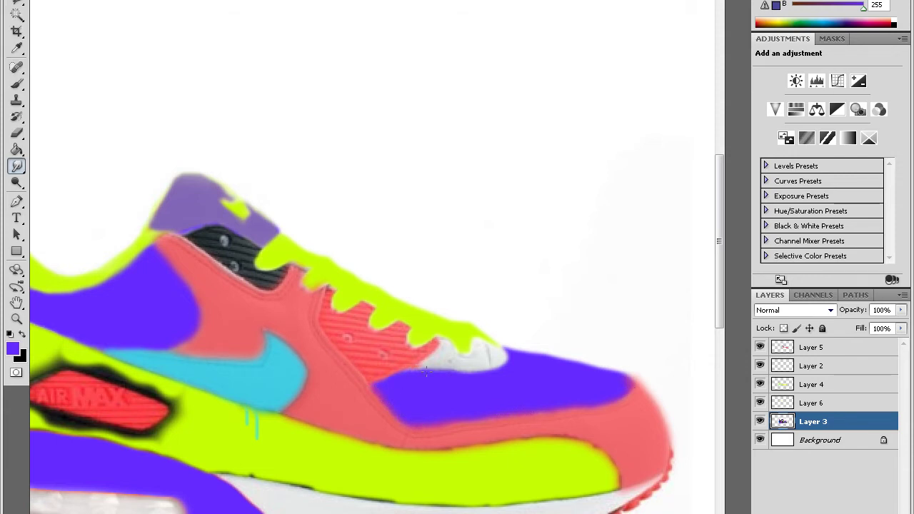
drag(425, 371, 454, 375)
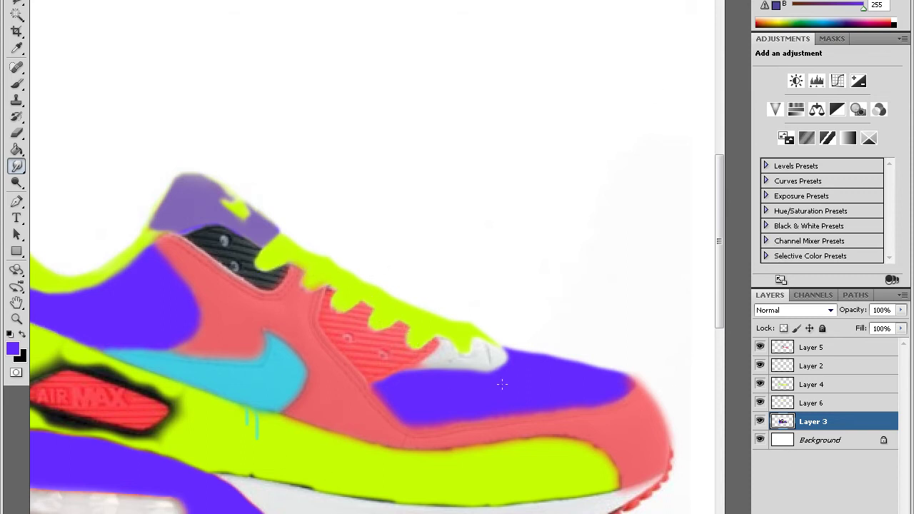
Pen-trace the striped lace eyelet panel and make a selection
key(p)
click(498, 347)
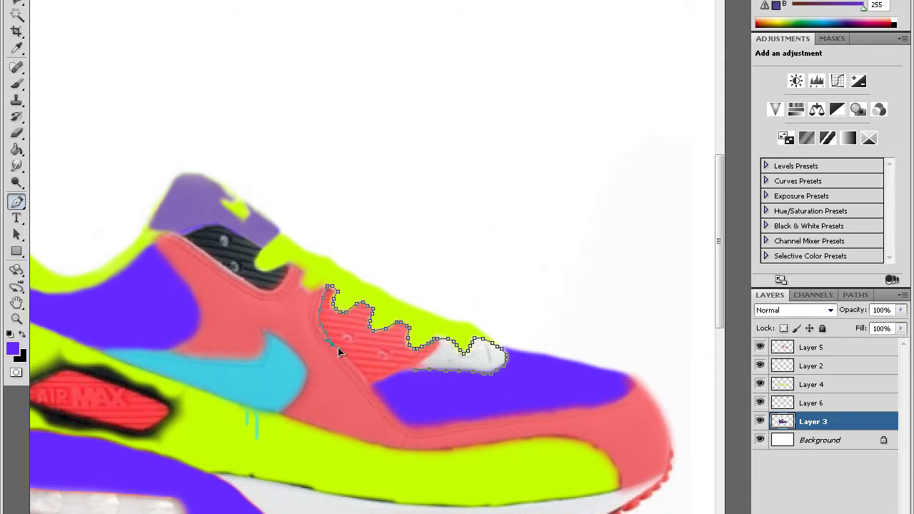
click(393, 371)
right_click(424, 366)
click(457, 410)
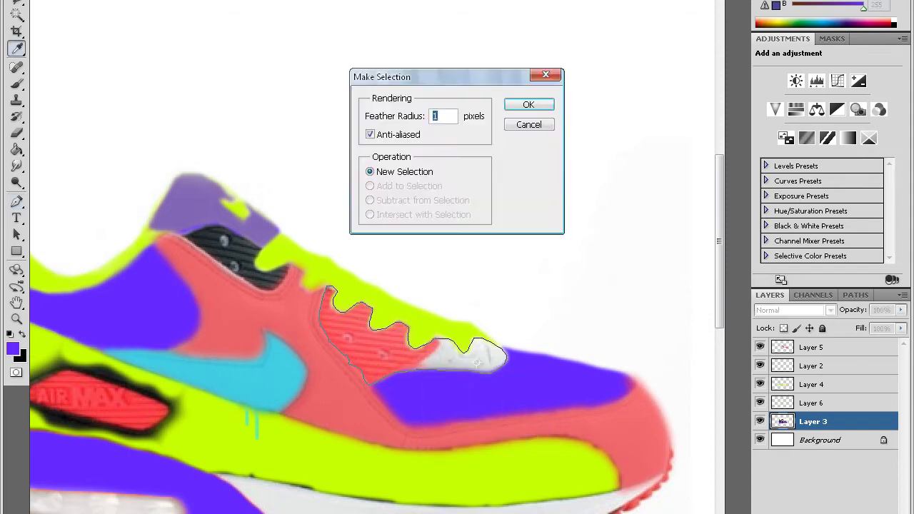
key(Return)
Brush the lace panel cyan on a new Layer 7, then deselect
key(b)
key(ctrl+shift+alt+n)
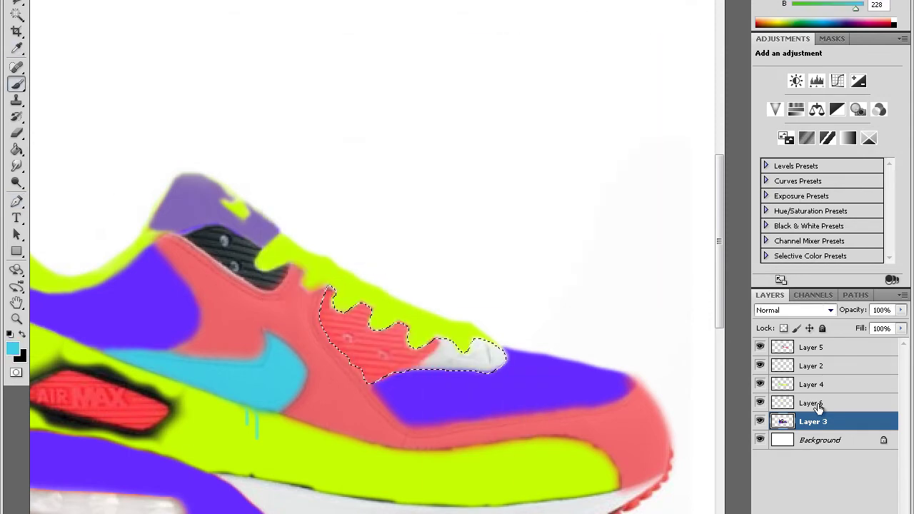
drag(329, 300, 493, 354)
key(ctrl+d)
Pick the Smudge tool and step between Layers 7 and 3
click(16, 166)
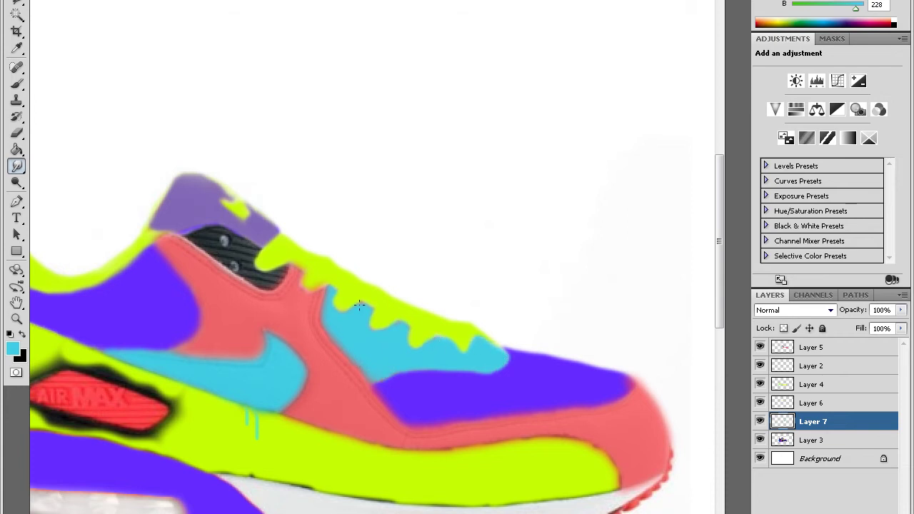
key(alt+bracketleft)
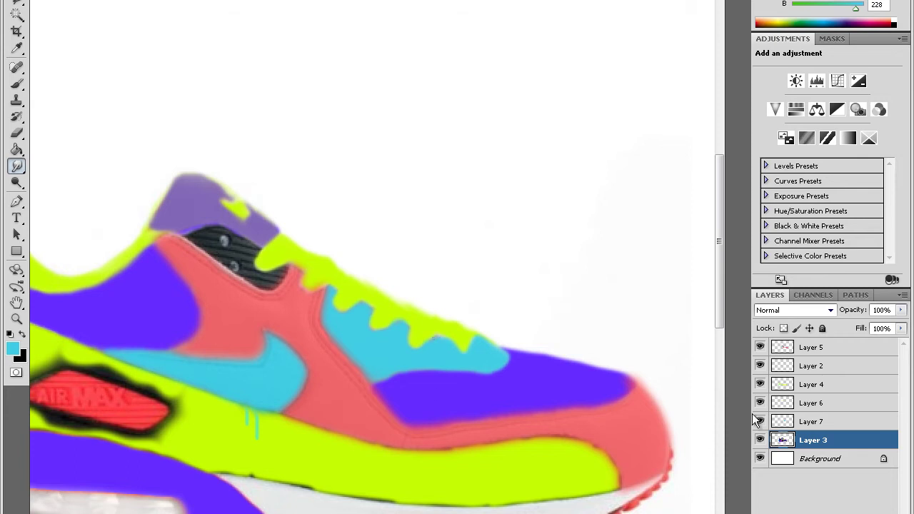
key(alt+bracketright)
scroll(524, 355, down, 2)
key(alt+bracketleft)
Step through the layers and settle on Layer 3 as the working layer
key(alt+bracketright)
key(alt+bracketright)
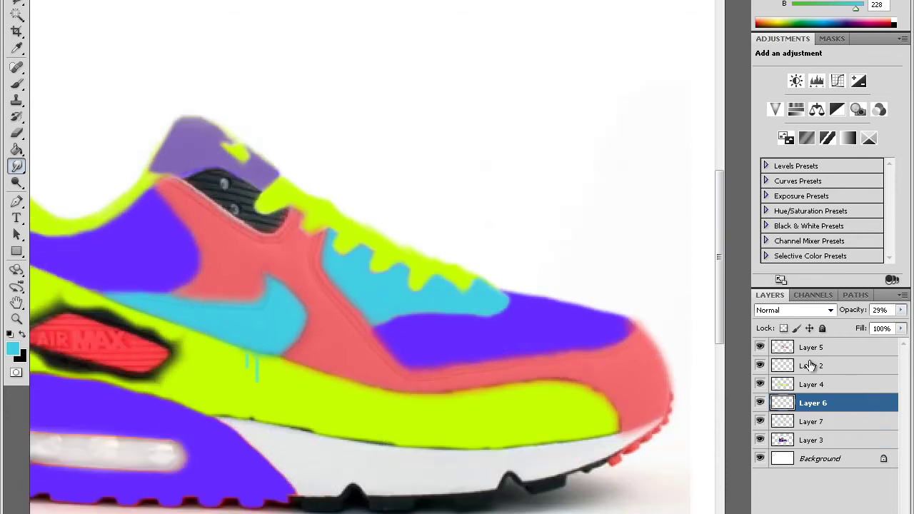
key(alt+bracketright)
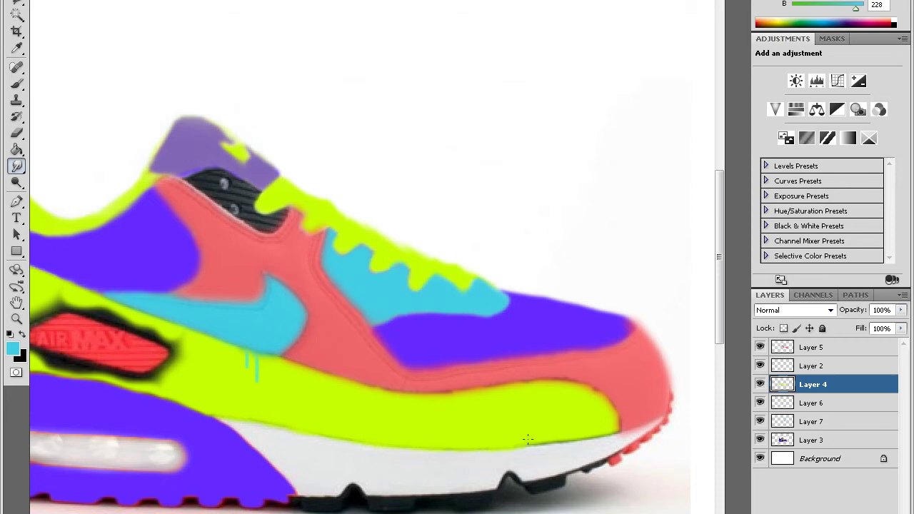
scroll(607, 436, left, 5)
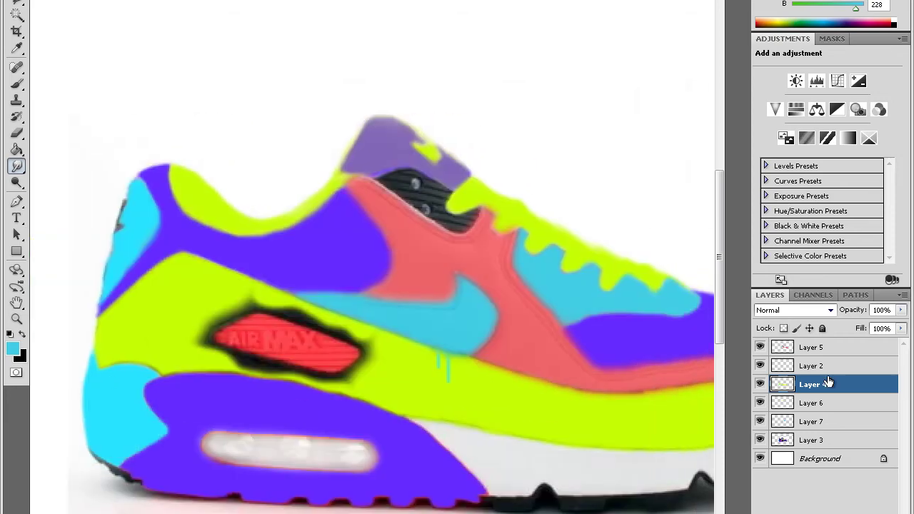
click(822, 368)
click(827, 355)
click(813, 440)
Smudge the yellow-pink edge toward the swoosh and the eyelet dots in the collar
scroll(308, 279, right, 4)
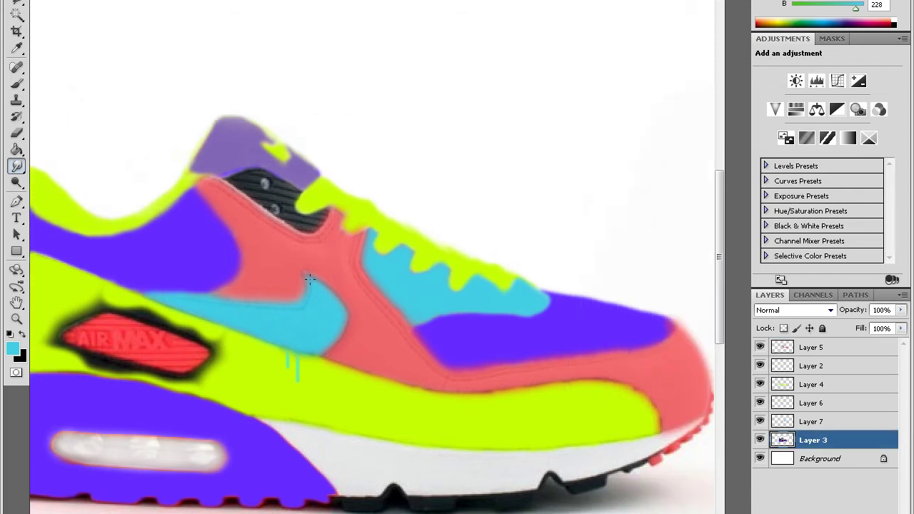
drag(605, 390, 346, 343)
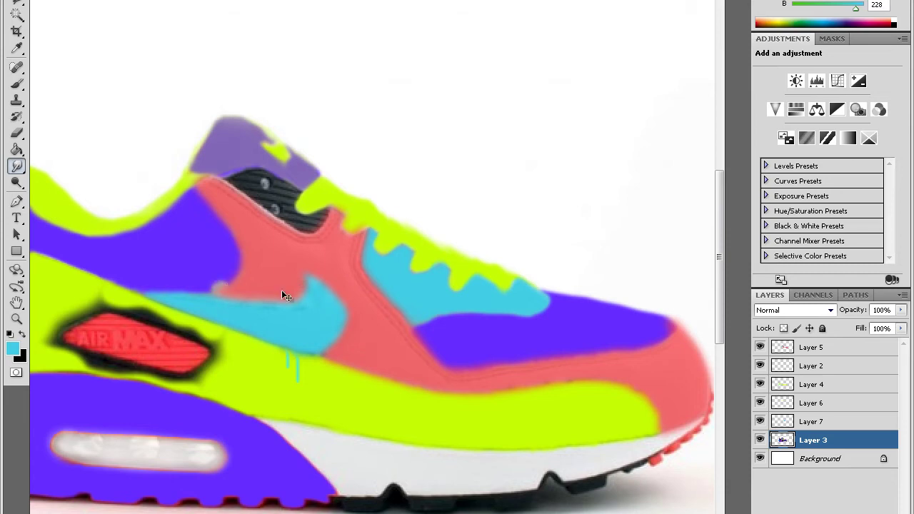
mouse_move(274, 207)
mouse_down()
mouse_move(270, 185)
mouse_move(235, 187)
mouse_up()
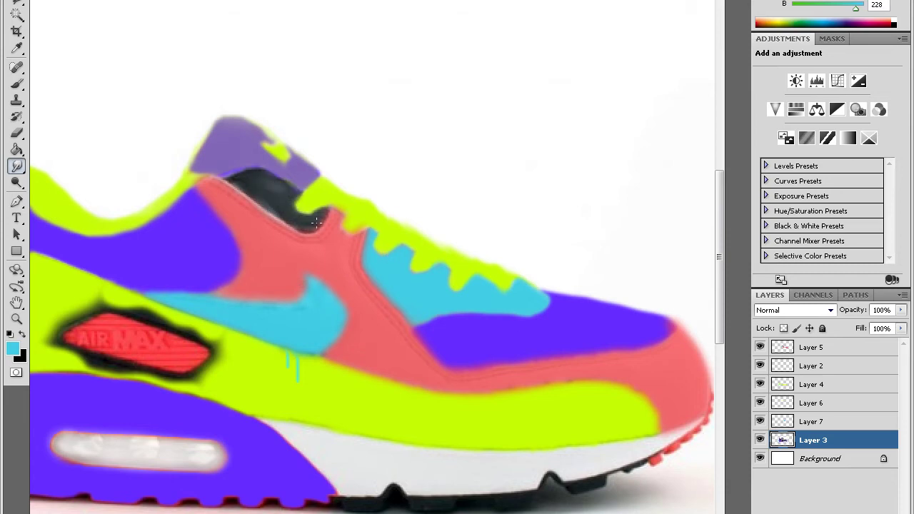
scroll(215, 207, left, 2)
click(16, 203)
scroll(213, 422, right, 3)
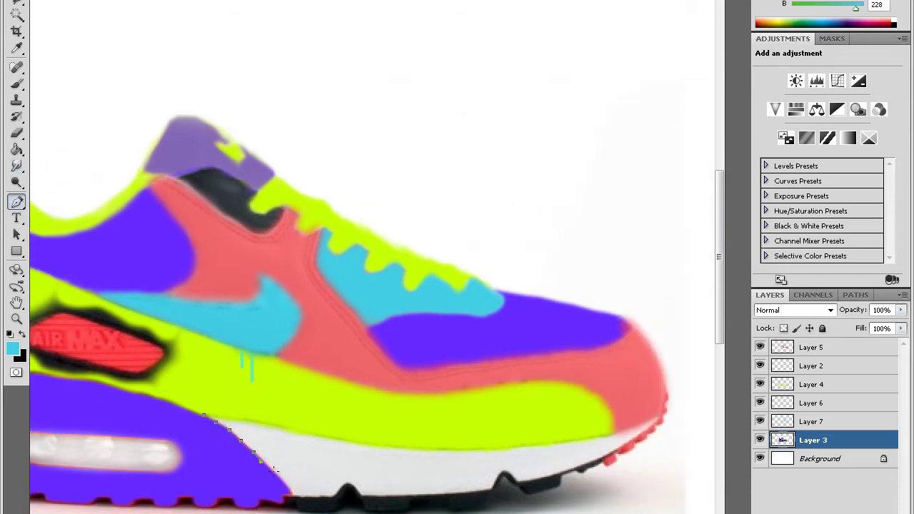
Trace the white midsole with the Pen tool and fill it with cyan
drag(348, 488, 480, 501)
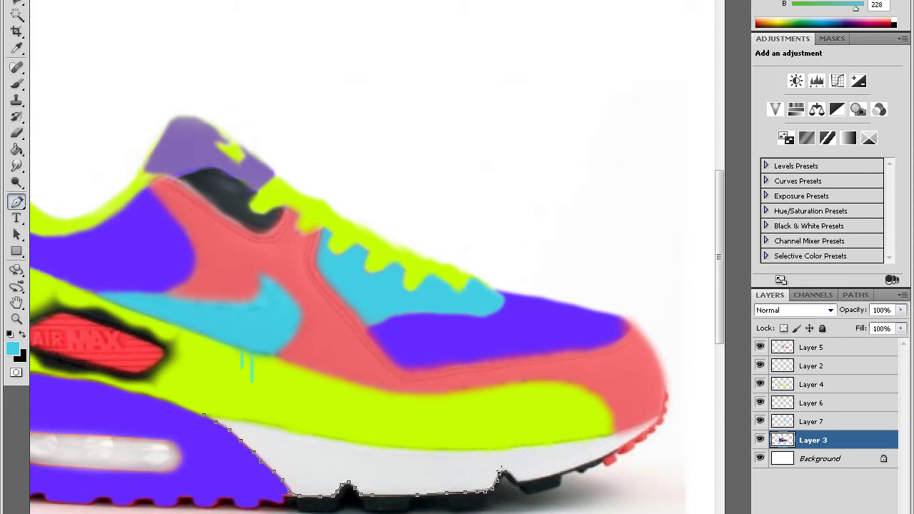
drag(502, 471, 570, 469)
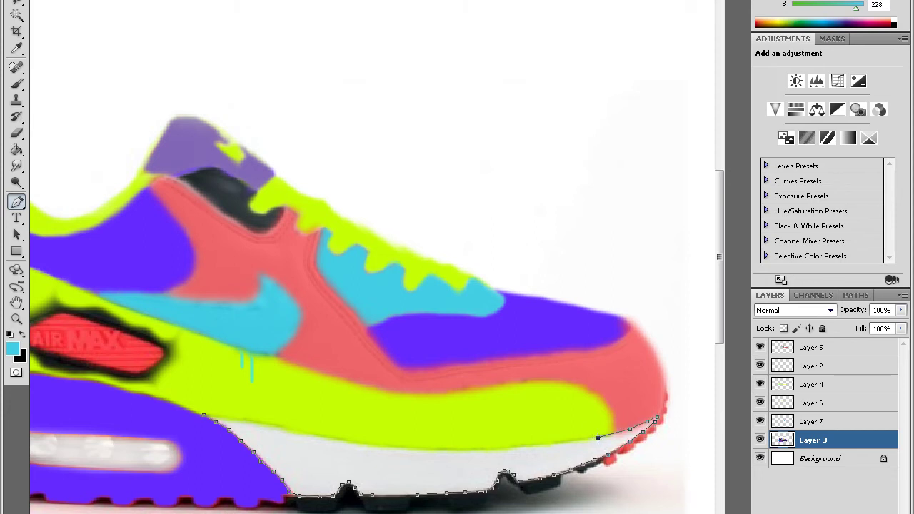
mouse_move(441, 448)
mouse_down()
mouse_move(204, 417)
mouse_move(643, 439)
mouse_up()
click(13, 348)
click(627, 67)
key(alt+bracketright)
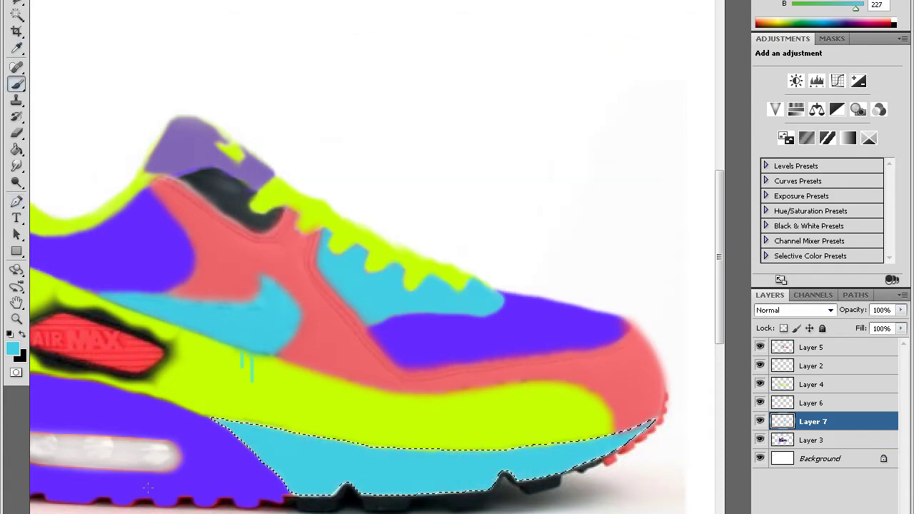
Deselect and smudge the lime–cyan edge at the midsole's heel end
key(ctrl+d)
key(r)
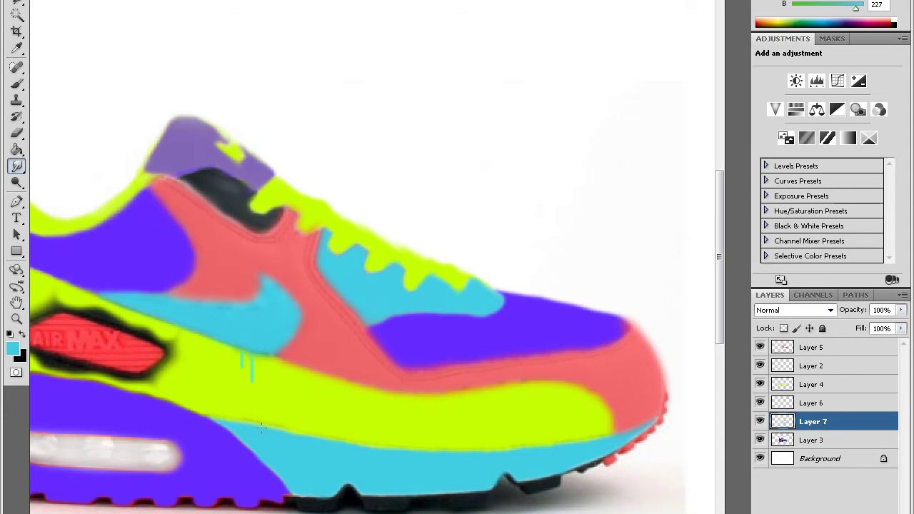
drag(261, 427, 236, 422)
key(ctrl+minus)
key(ctrl+plus)
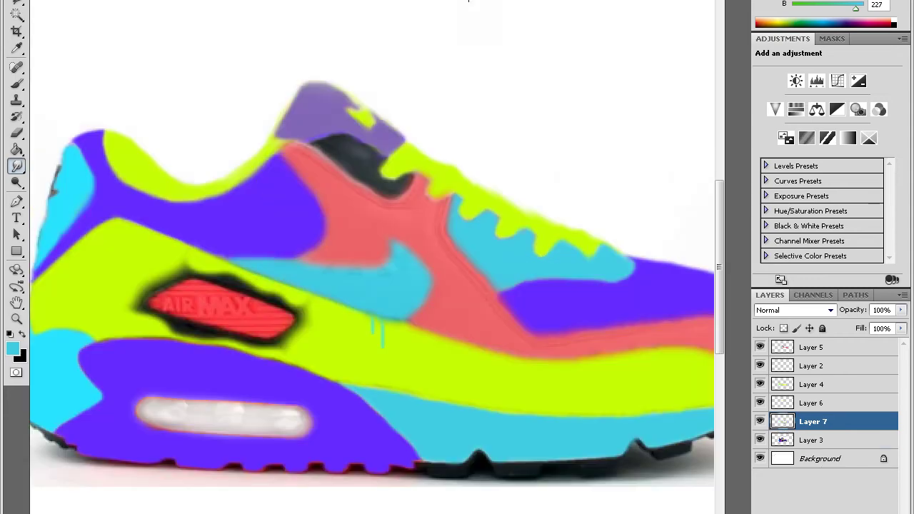
key(alt+bracketleft)
Pen-trace the AIR MAX window, make it a selection and invert it
key(alt+bracketright)
click(16, 201)
click(210, 326)
click(229, 331)
click(250, 338)
click(260, 338)
click(282, 331)
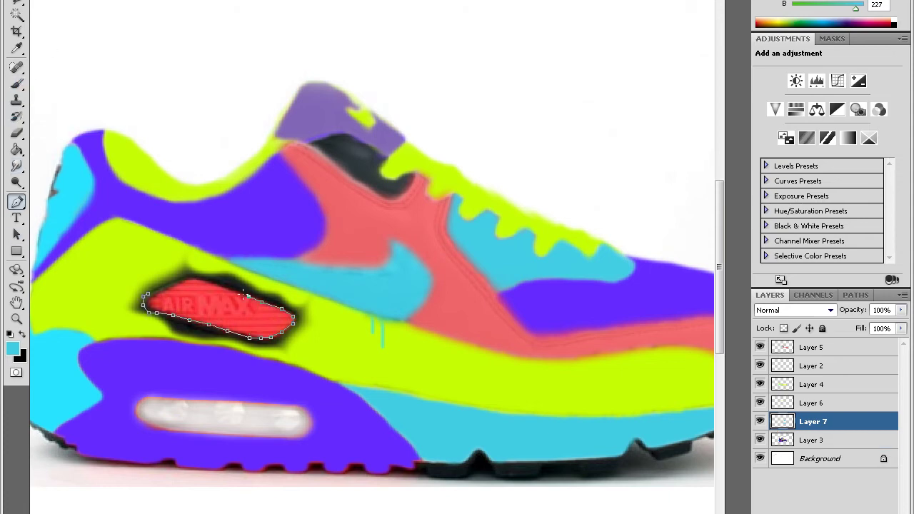
click(146, 294)
right_click(180, 292)
click(224, 350)
right_click(246, 326)
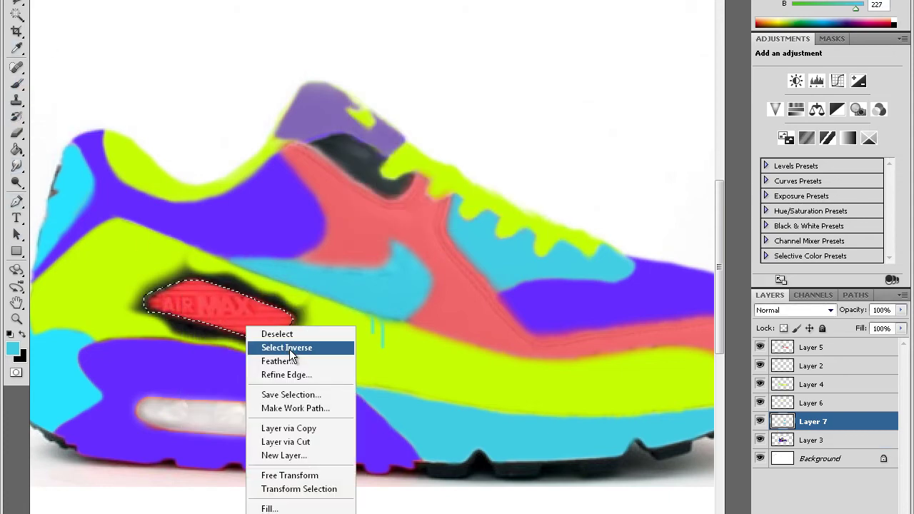
click(290, 349)
Brush lime green over the black halo, deselect, and smudge the edge
key(b)
click(12, 348)
click(377, 163)
click(629, 67)
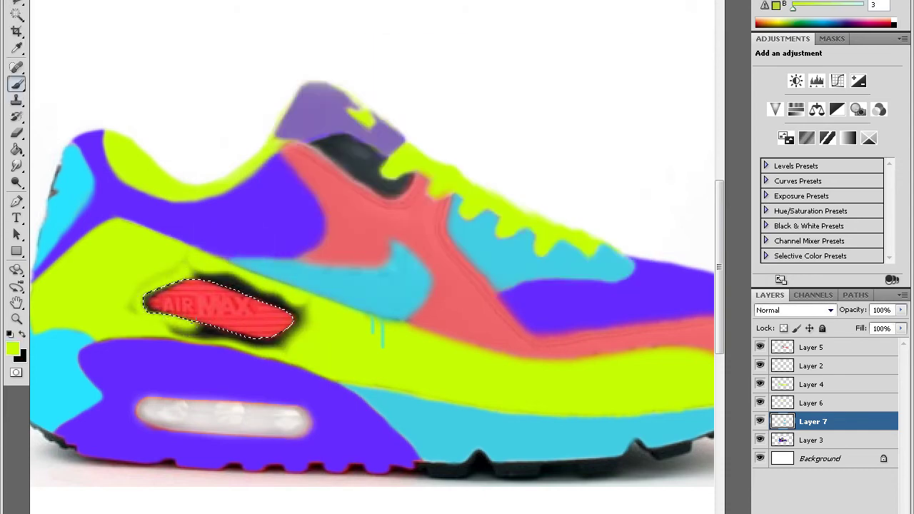
mouse_move(292, 315)
mouse_down()
mouse_move(172, 285)
mouse_move(150, 314)
mouse_up()
drag(285, 336, 143, 300)
mouse_move(214, 343)
mouse_down()
mouse_move(144, 328)
mouse_move(156, 308)
mouse_move(150, 286)
mouse_move(196, 274)
mouse_up()
key(ctrl+d)
click(16, 165)
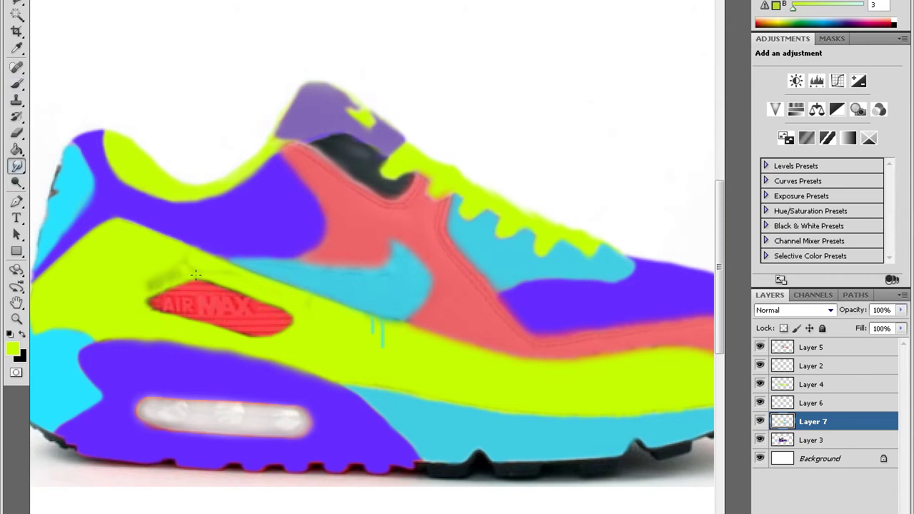
key(b)
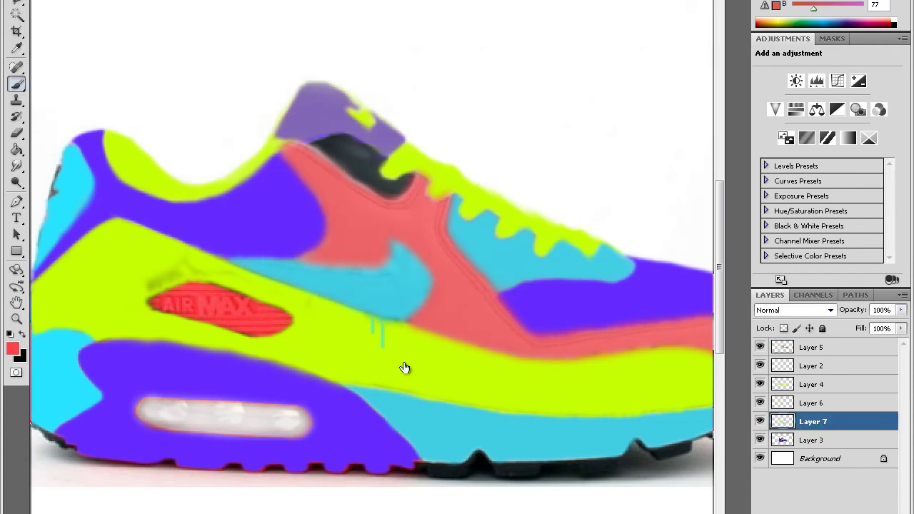
Add new Layer 8 and paint a red drip below the AIR MAX logo
scroll(404, 368, up, 1)
key(Return)
key(ctrl+shift+alt+n)
drag(253, 348, 254, 371)
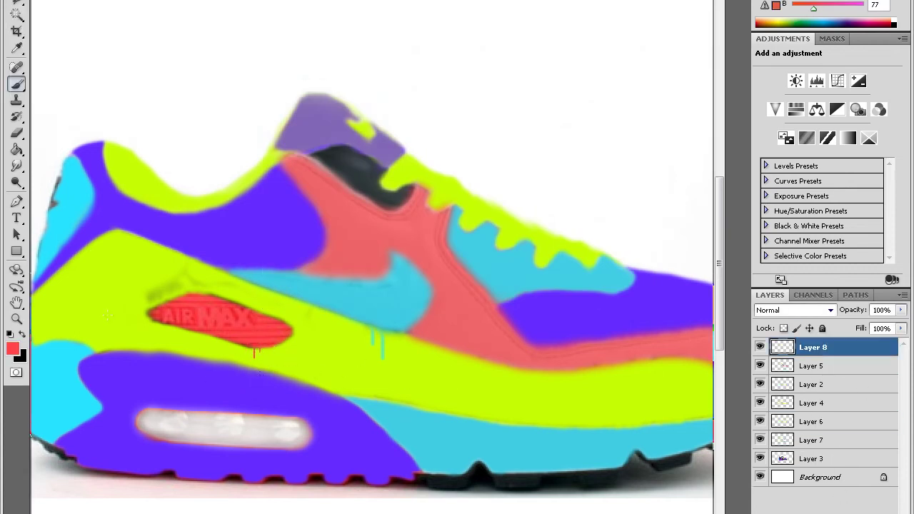
Move to Layer 5 and set up a lime green brush
key(r)
key(alt+bracketleft)
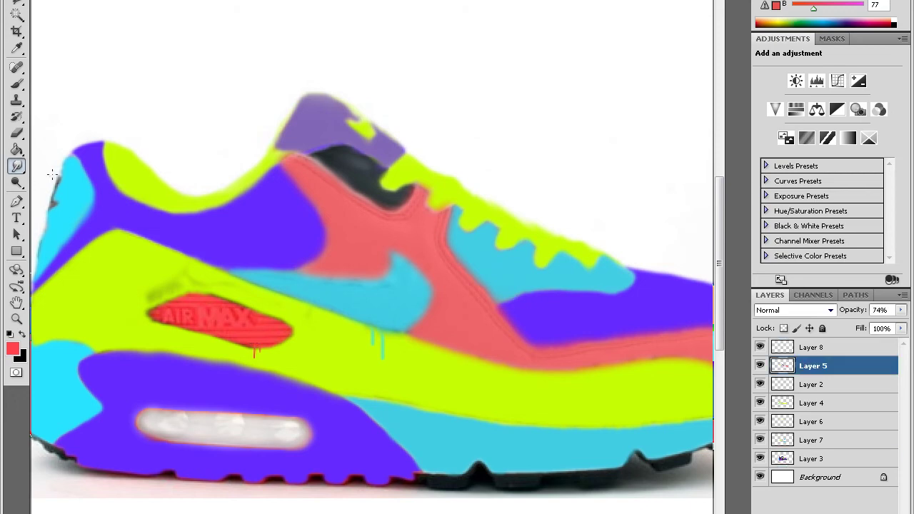
key(b)
click(12, 348)
click(612, 68)
right_click(21, 15)
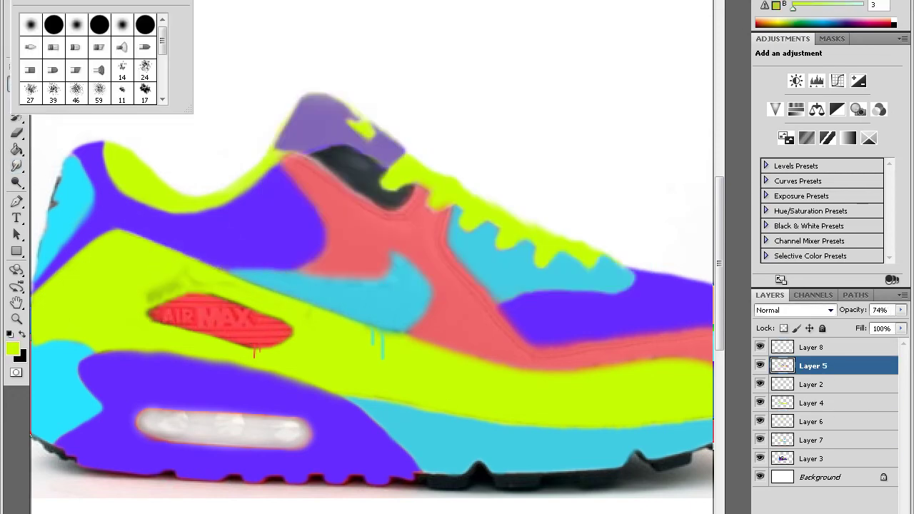
key(Return)
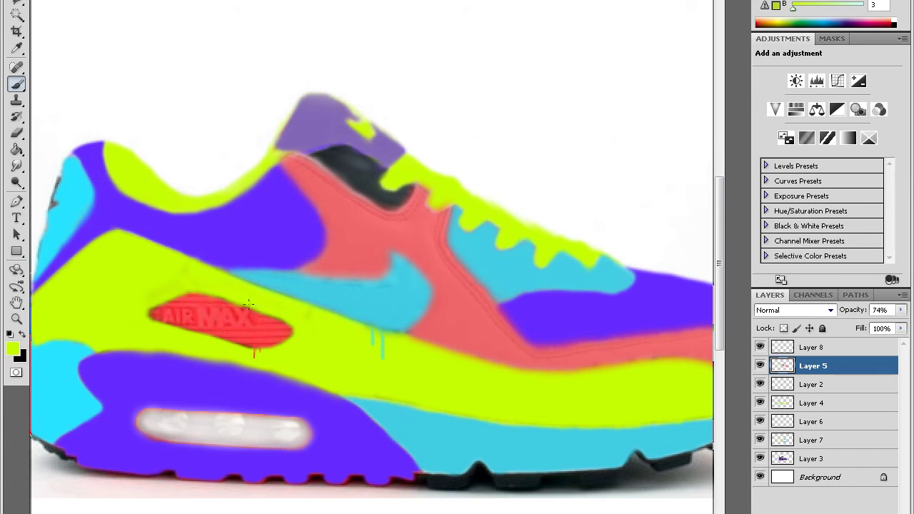
scroll(298, 329, left, 5)
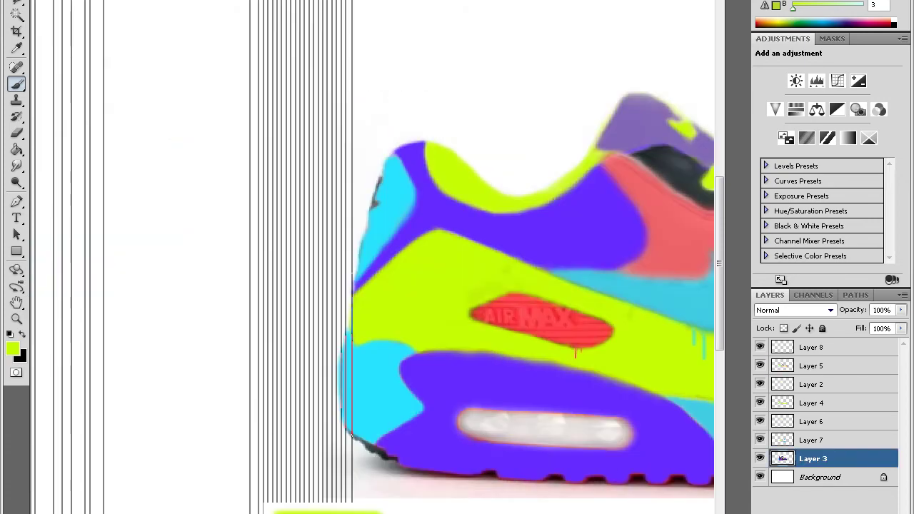
scroll(299, 330, right, 8)
Erase the grey edge under the shoe and the grey marks near the toe
key(ctrl+0)
key(e)
right_click(569, 318)
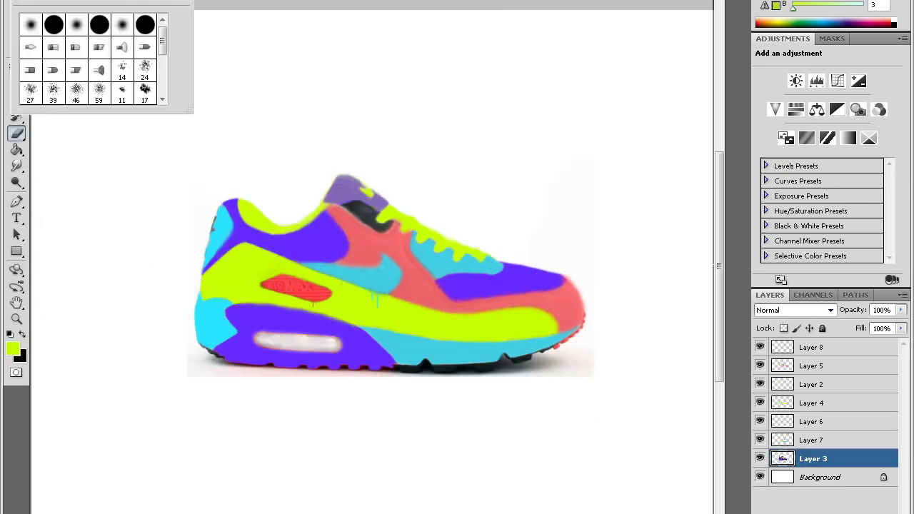
key(Escape)
drag(545, 365, 190, 377)
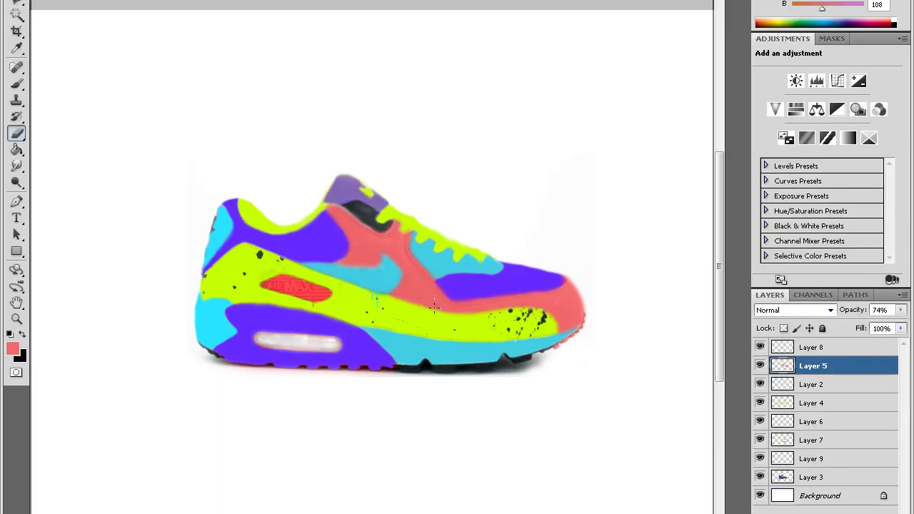
click(564, 314)
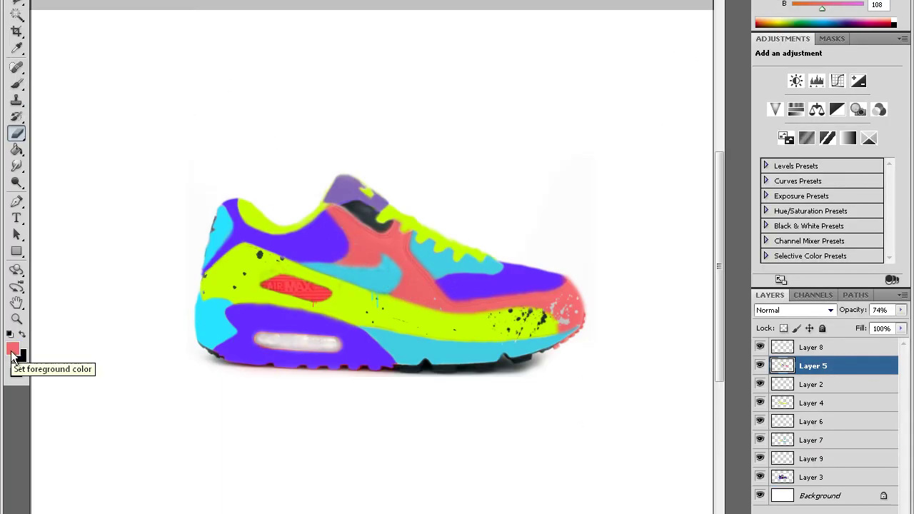
Select Layer 4 and choose a splatter brush shape
click(811, 403)
click(810, 458)
key(b)
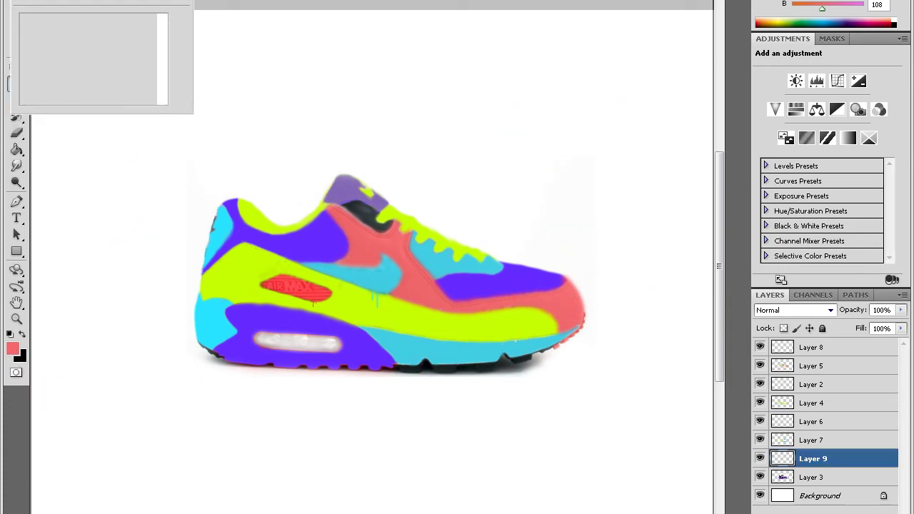
click(810, 402)
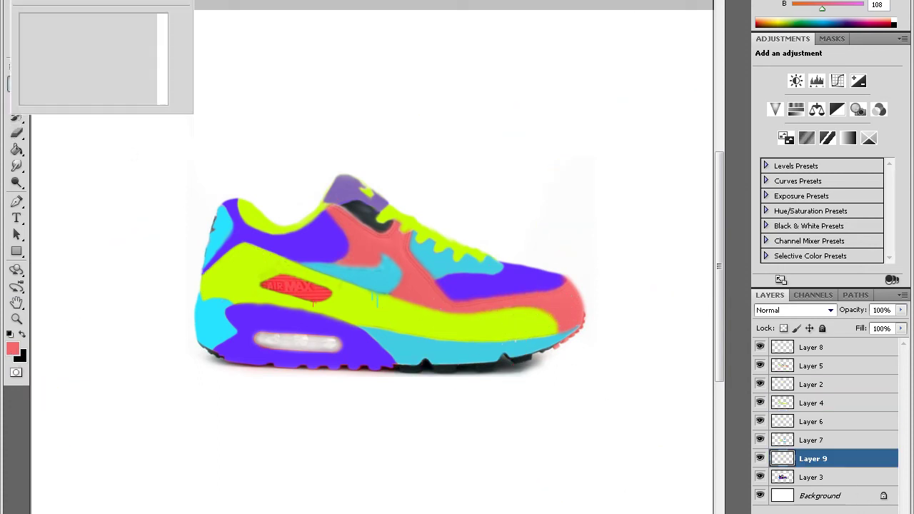
right_click(622, 338)
click(810, 477)
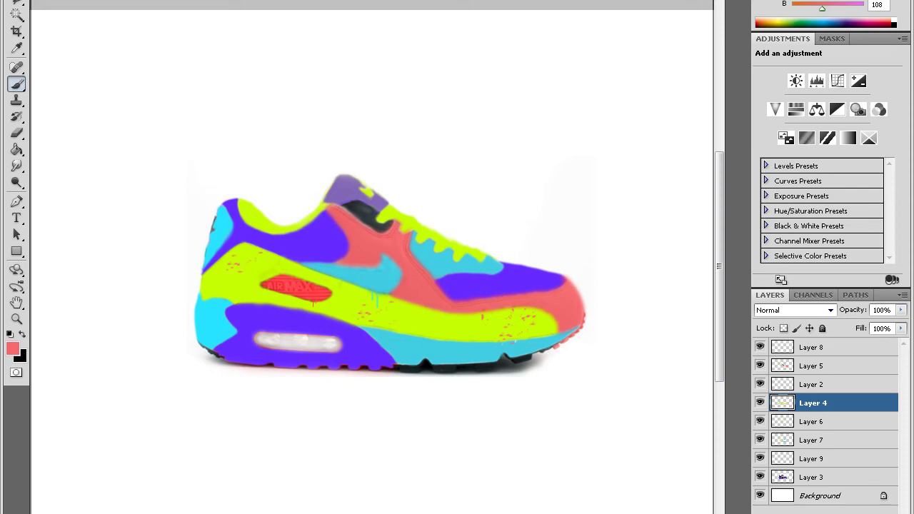
Paint a lime drip onto the cyan midsole, then switch to salmon on Layer 8
right_click(437, 332)
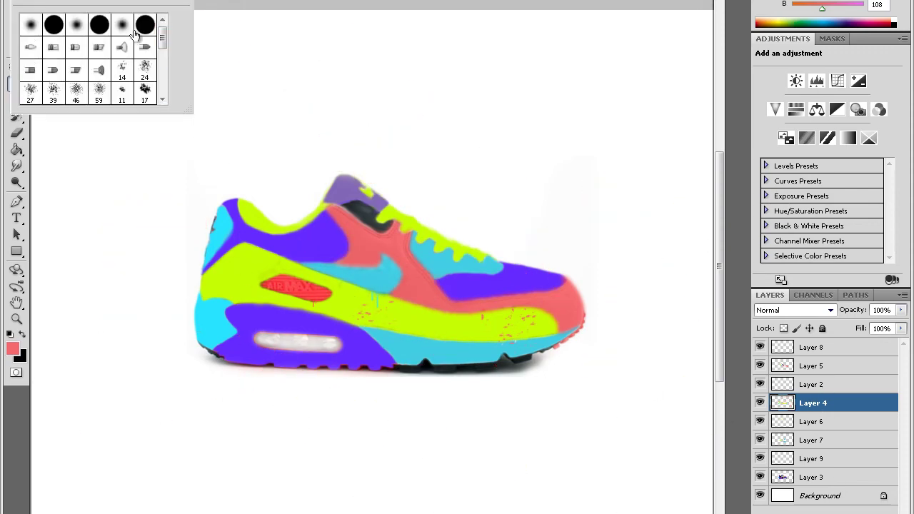
alt+click(439, 337)
drag(457, 342, 456, 356)
right_click(456, 356)
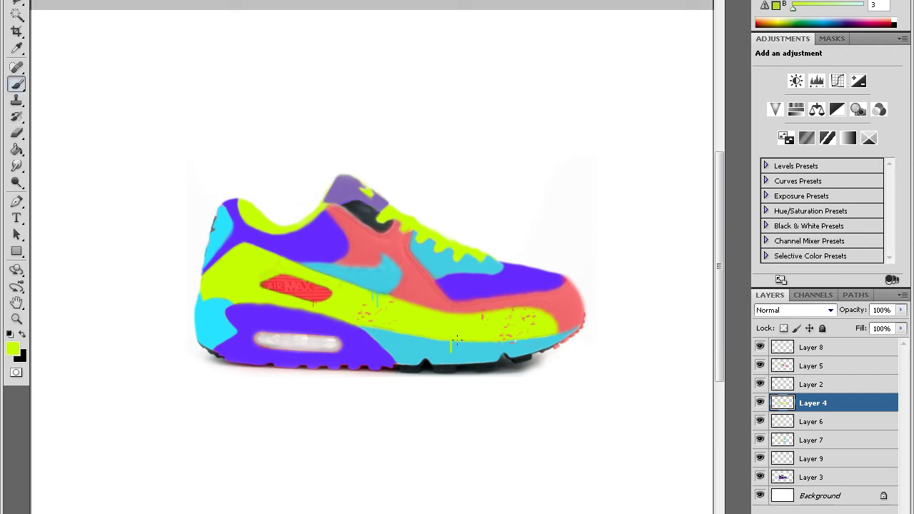
alt+click(540, 321)
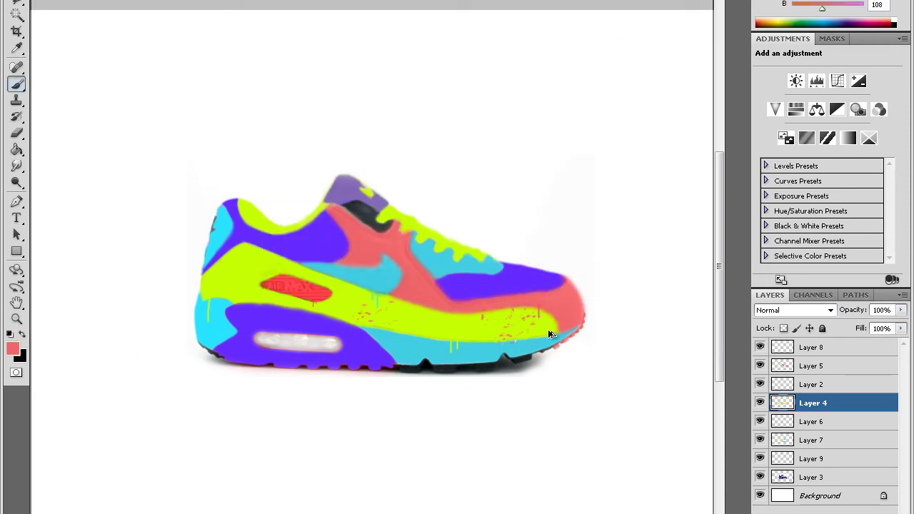
ctrl+click(539, 322)
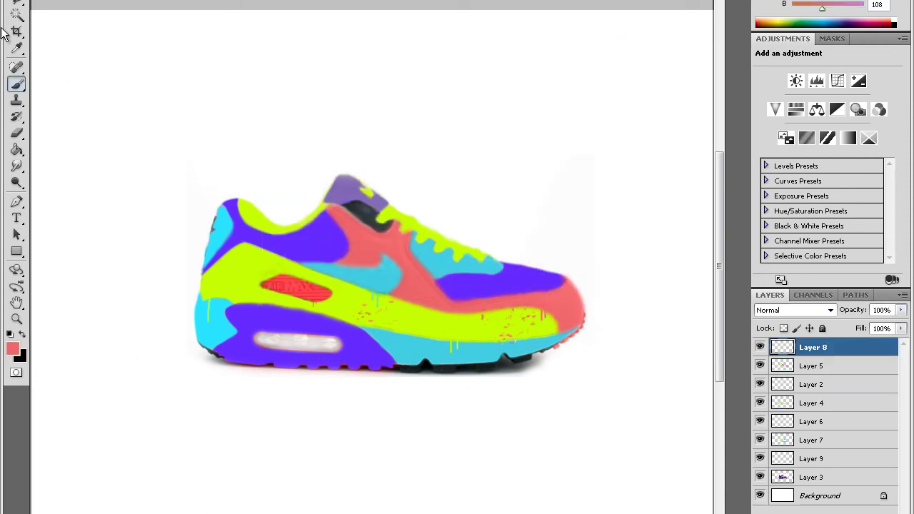
Stamp two purple splatter marks on the lime panel near the heel
click(12, 349)
click(500, 282)
key(Return)
right_click(141, 105)
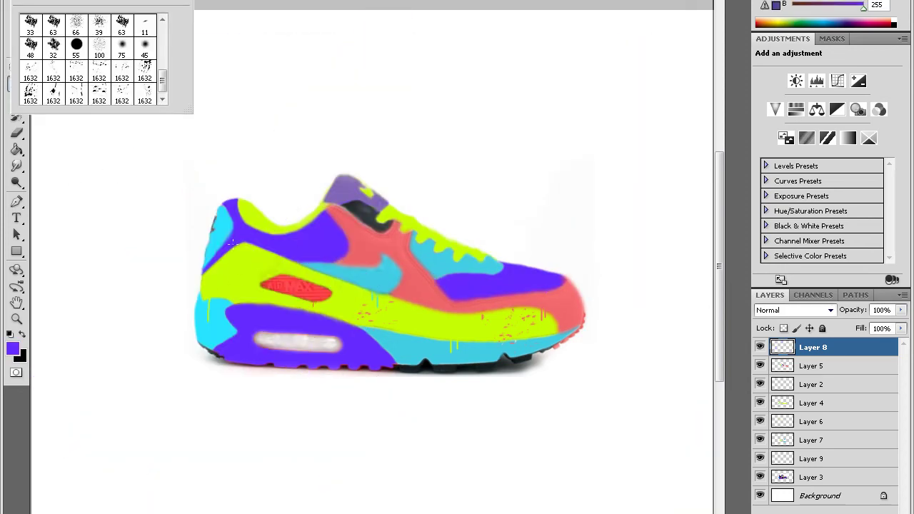
click(240, 263)
click(239, 260)
right_click(83, 68)
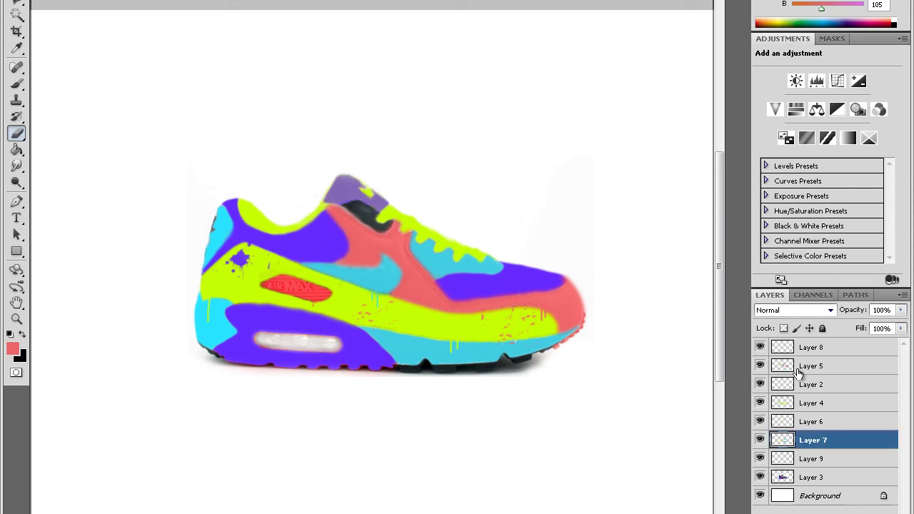
key(alt+shift+bracketright)
key(b)
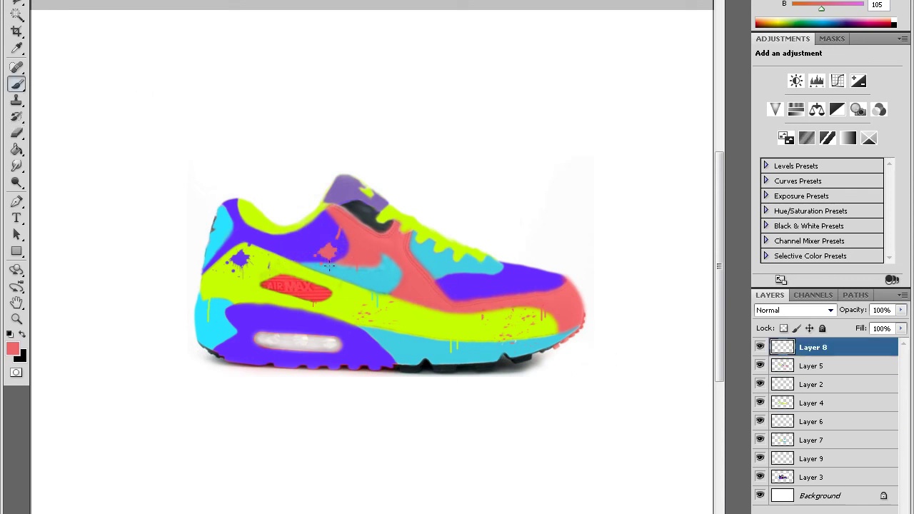